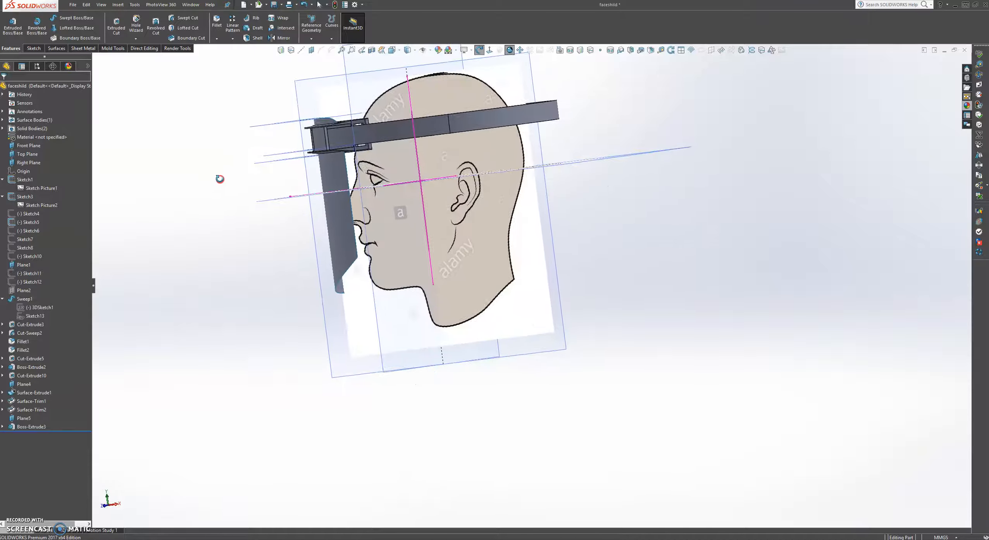
Start a new sketch on Plane1, the plane just below the headband's front holder.
left_click(263, 168)
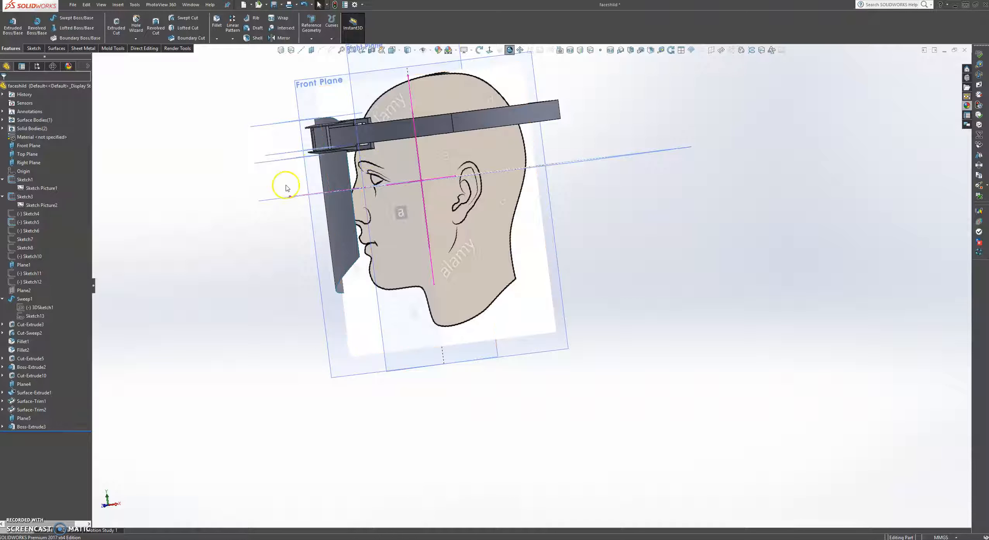
left_click(267, 160)
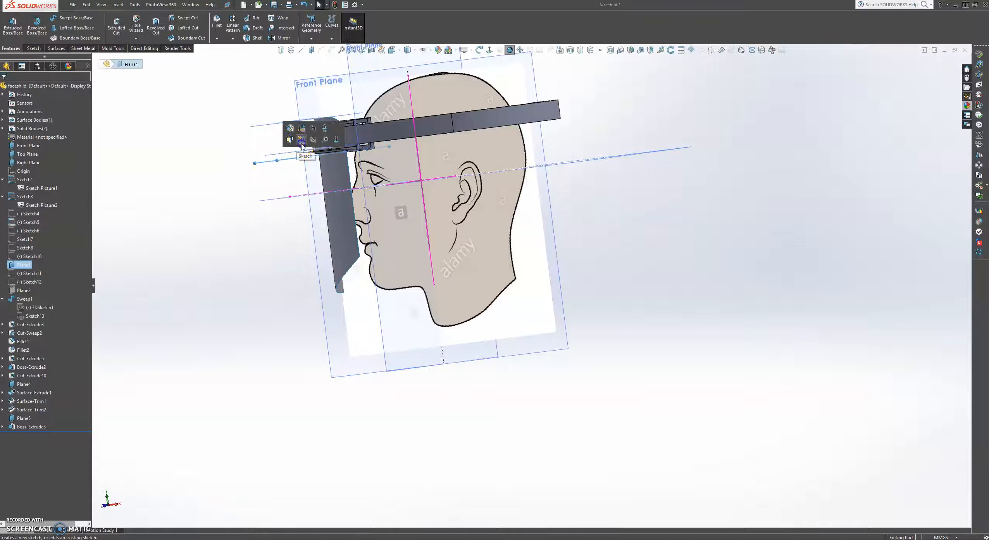
left_click(302, 143)
scroll(388, 370, "down", 3)
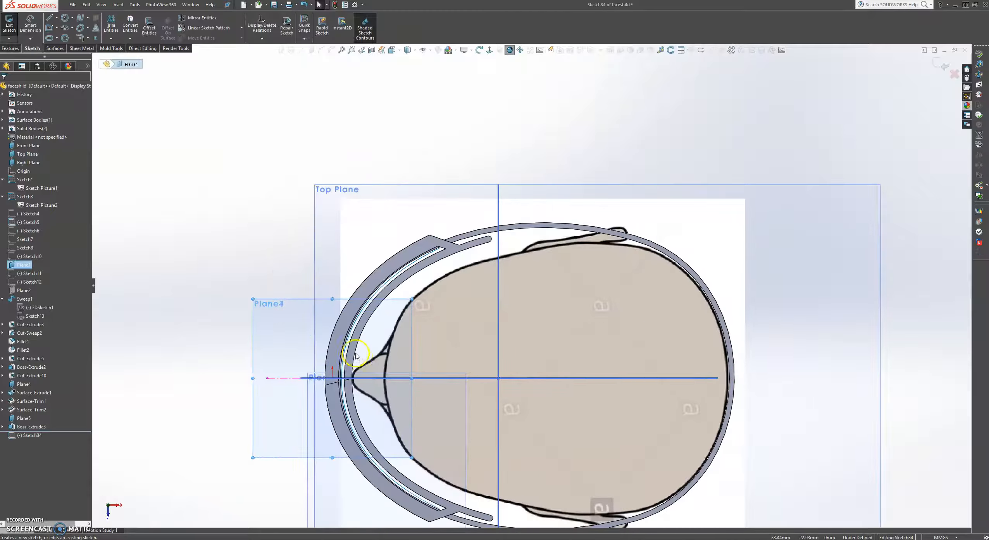
scroll(466, 374, "down", 5)
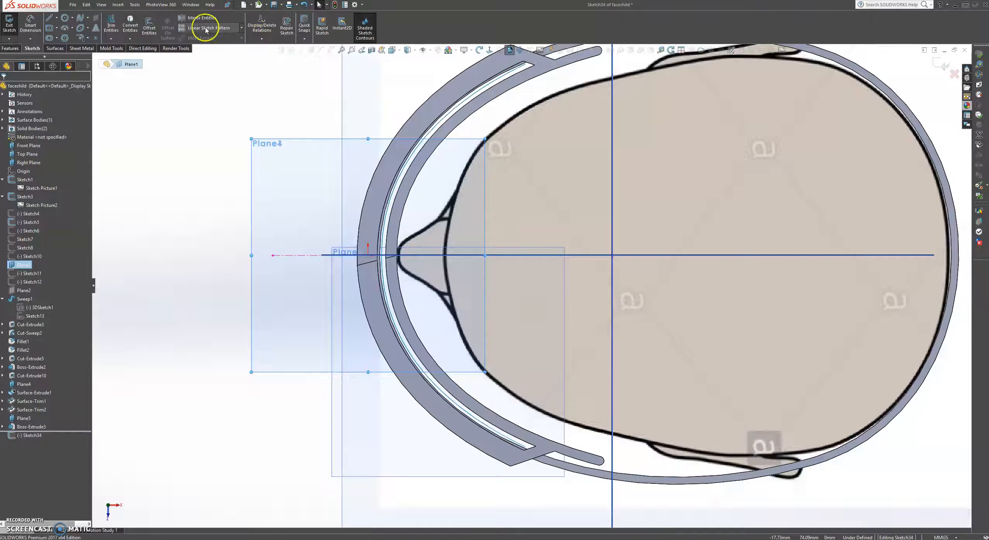
Offset both inner edges of the front band by 1 mm toward the head.
left_click(148, 24)
left_click(491, 104)
left_click(411, 323)
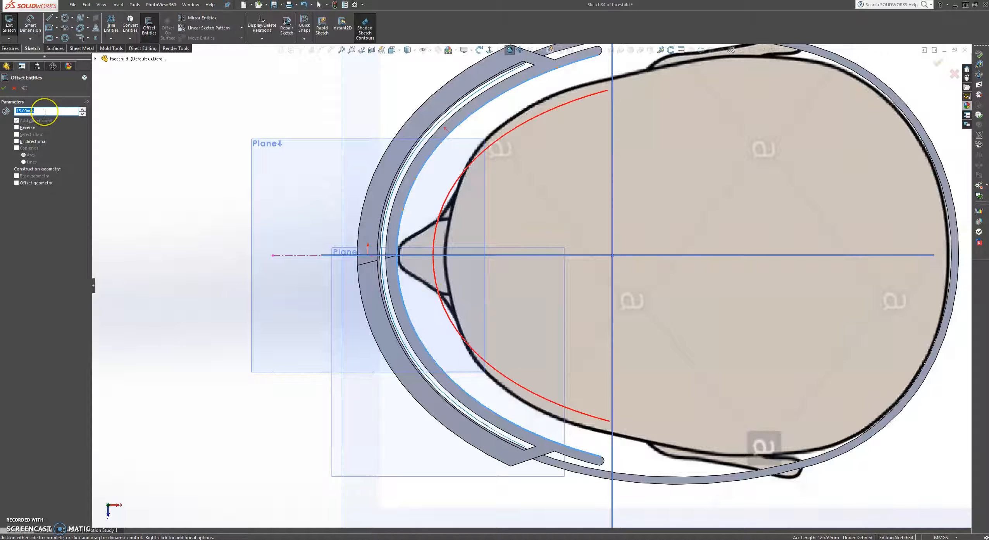
key("Return")
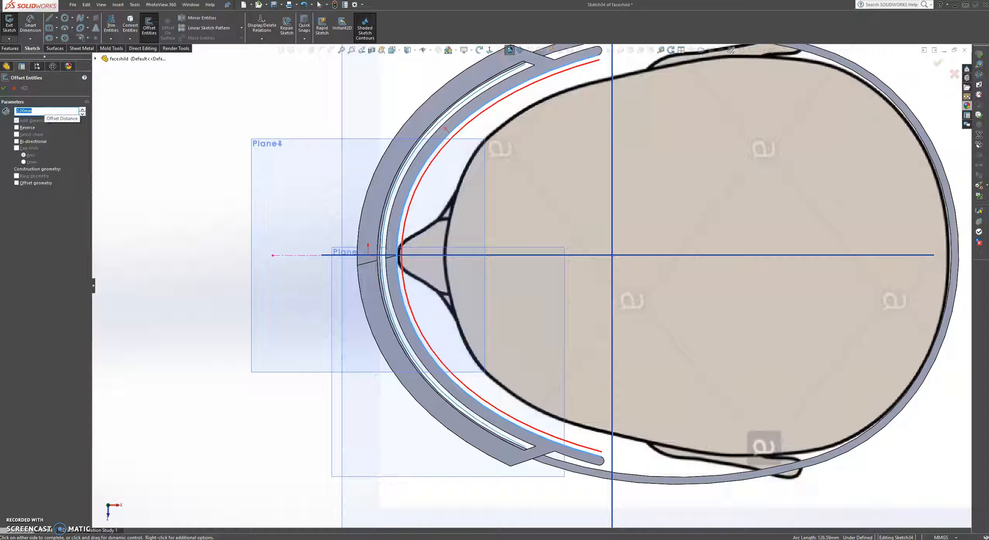
type("1")
key("Return")
left_click(5, 89)
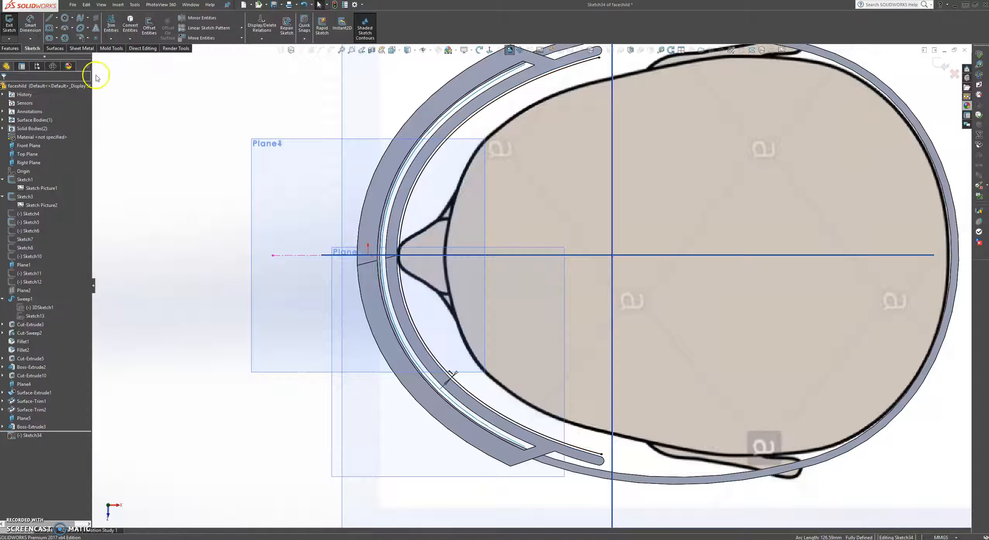
Offset the two new curves by another 1 mm toward the head to form a thin strip.
left_click(152, 27)
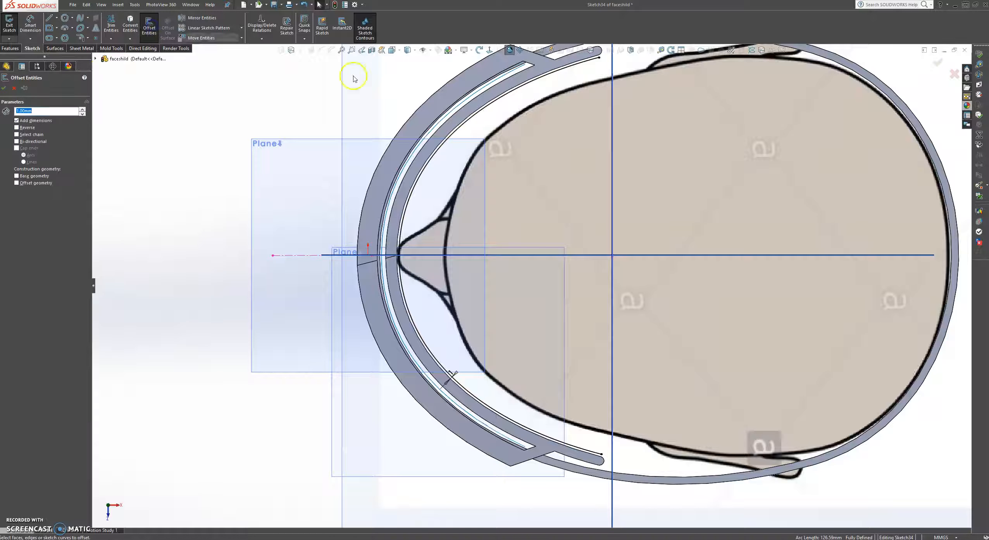
left_click(483, 112)
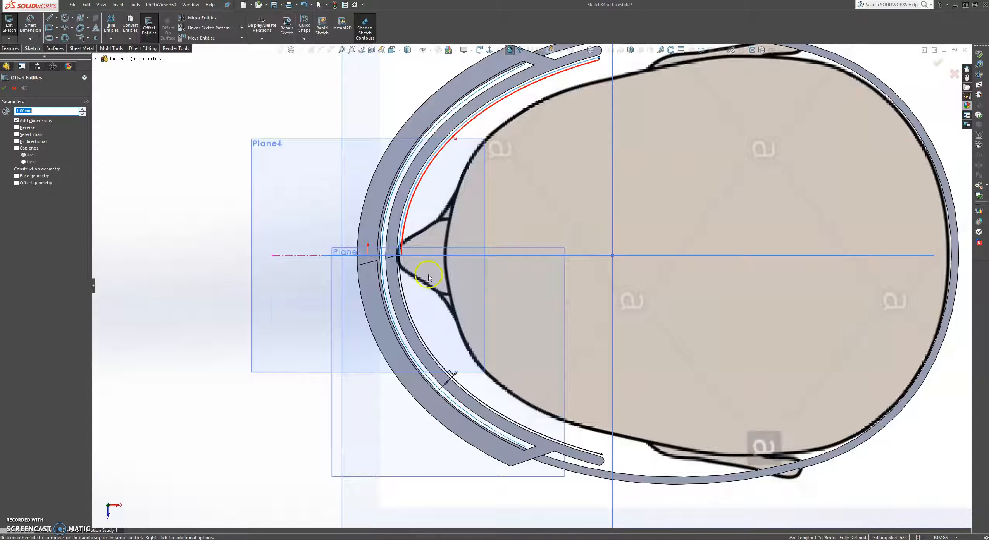
left_click(406, 295)
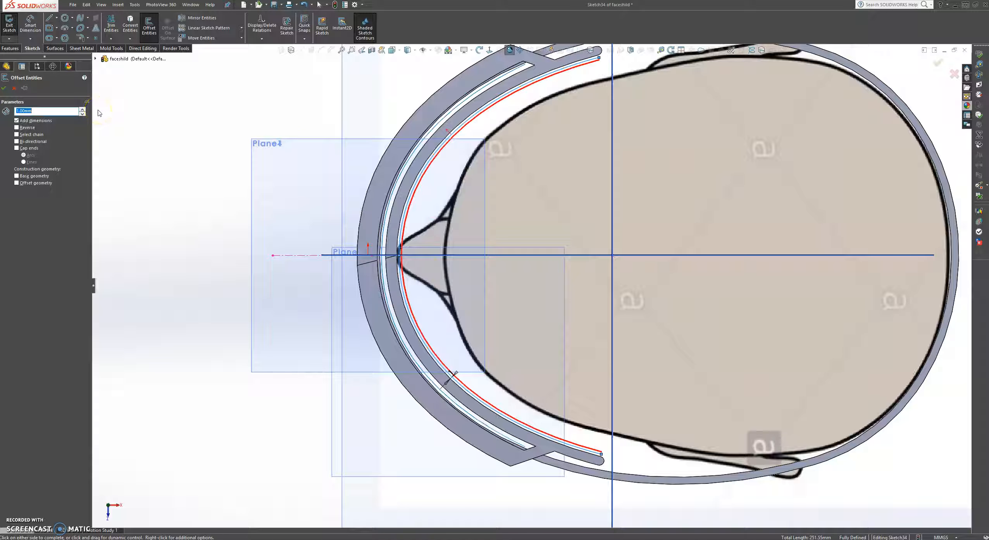
type("2")
key("Return")
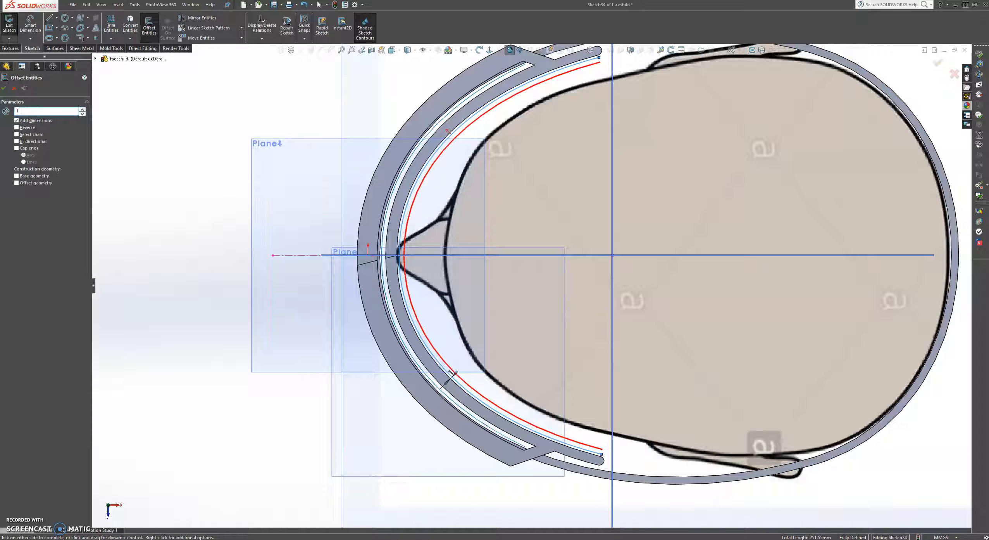
key("Return")
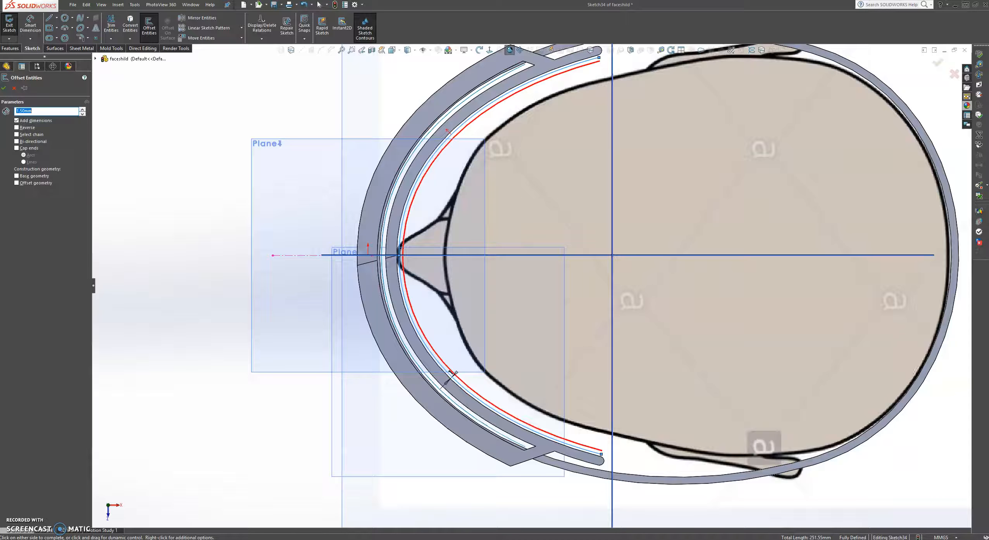
type("1")
key("Return")
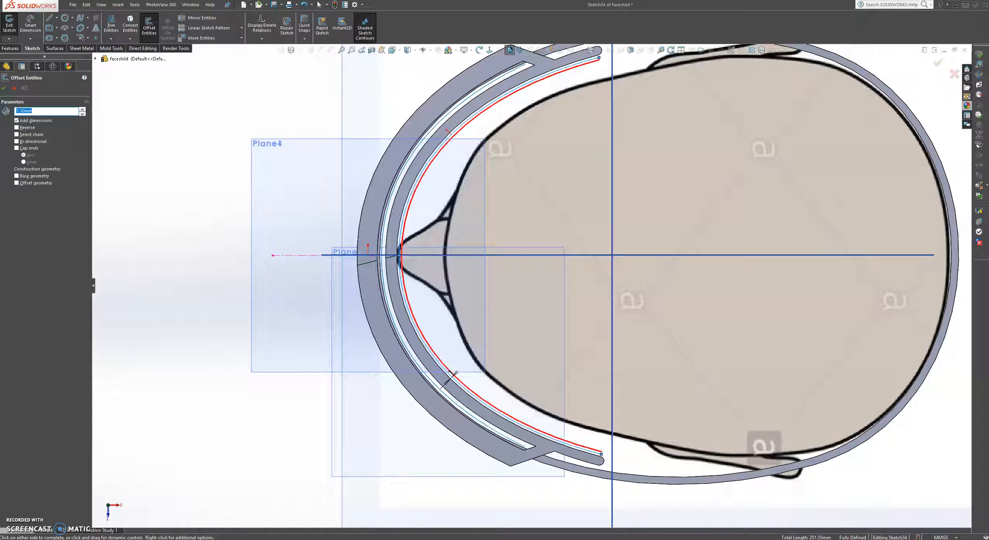
left_click(4, 88)
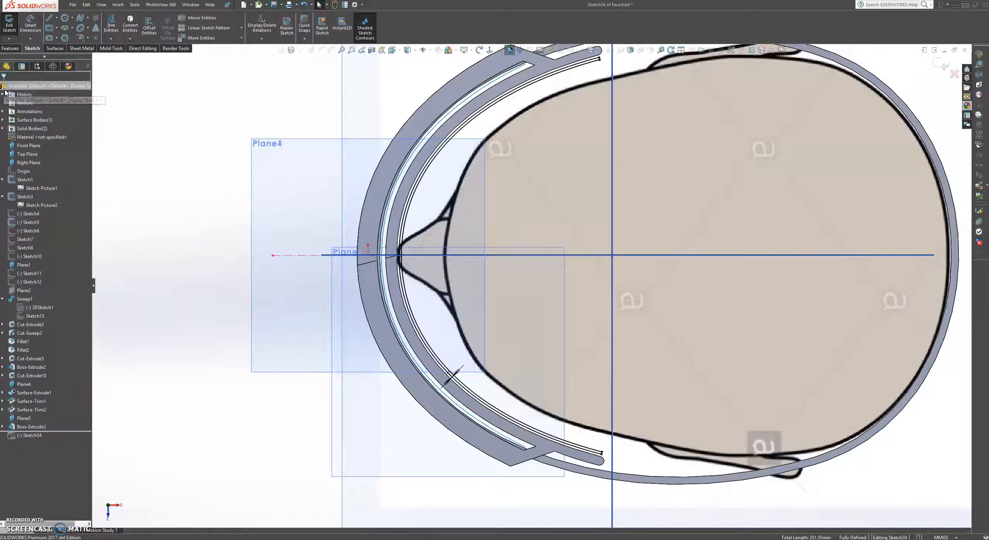
Close both open ends of the thin strip with short lines joining the two offset curves.
left_click(47, 17)
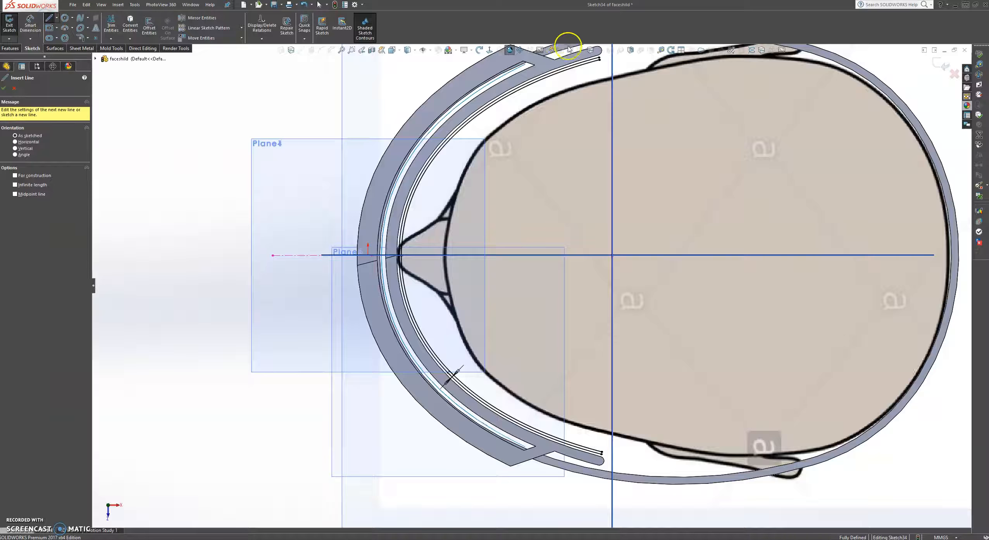
scroll(607, 77, "down", 3)
left_click(607, 83)
scroll(609, 86, "up", 6)
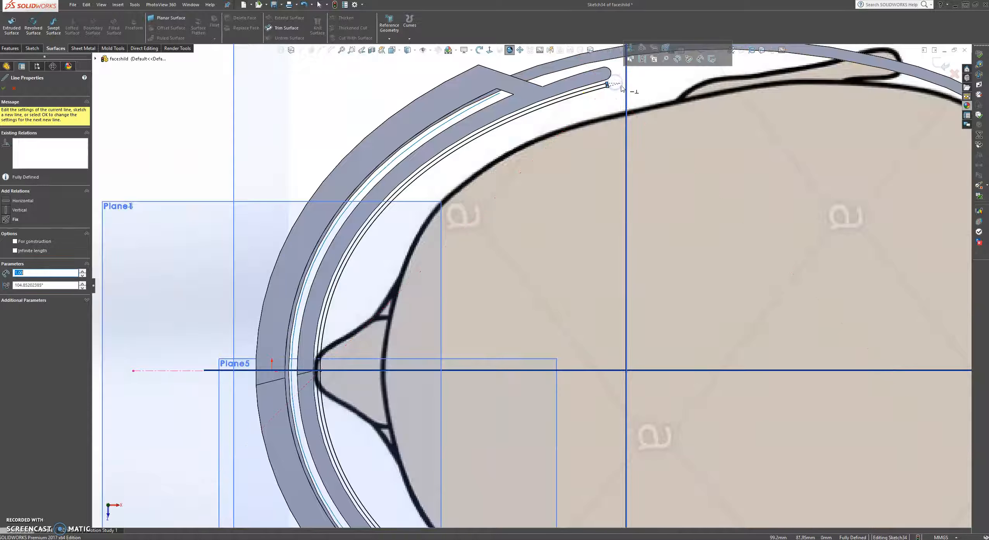
scroll(566, 432, "down", 6)
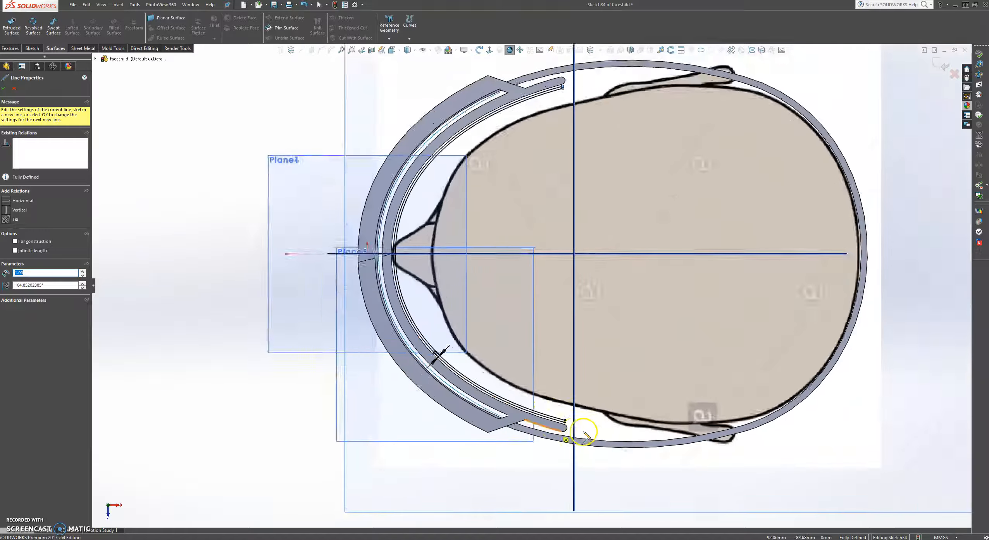
left_click(527, 361)
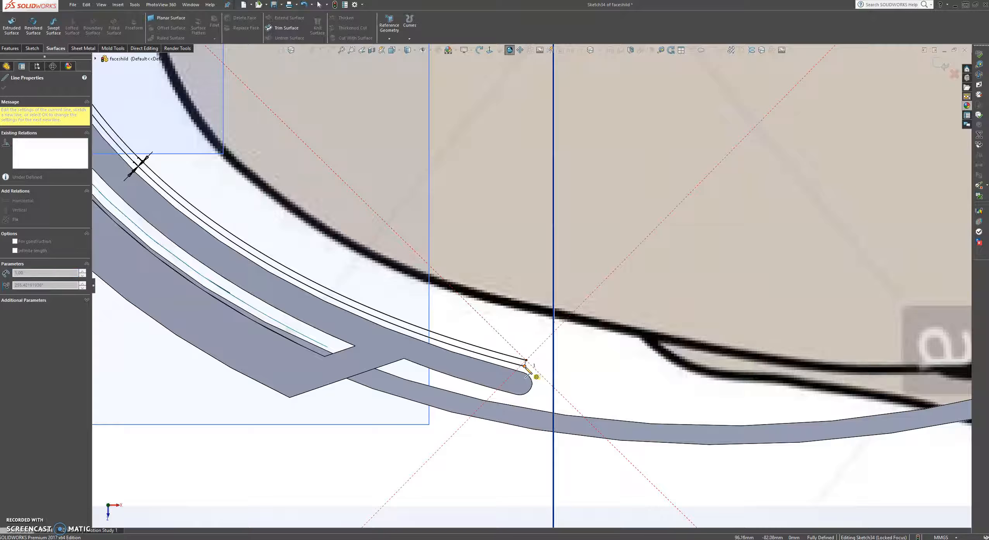
left_click(525, 366)
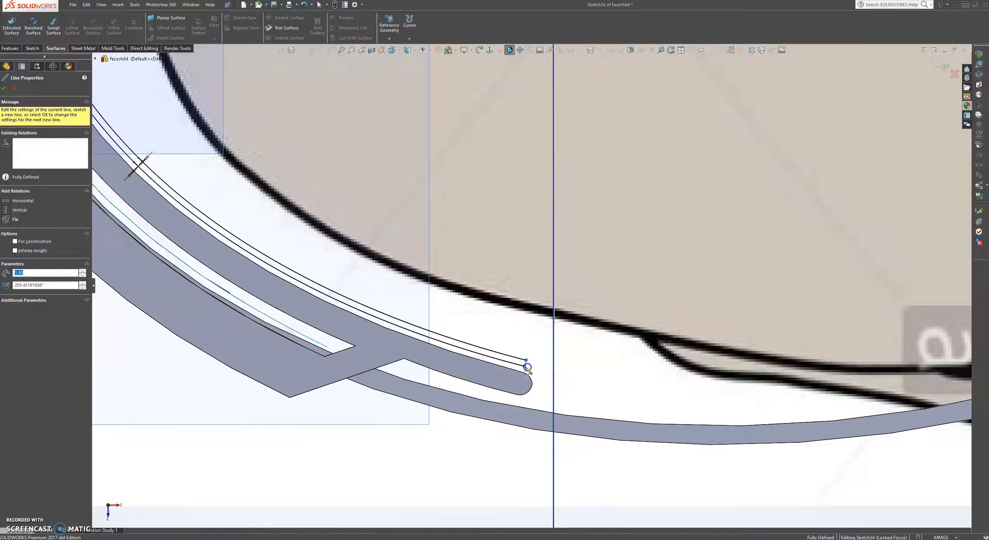
left_click(5, 89)
scroll(450, 274, "up", 5)
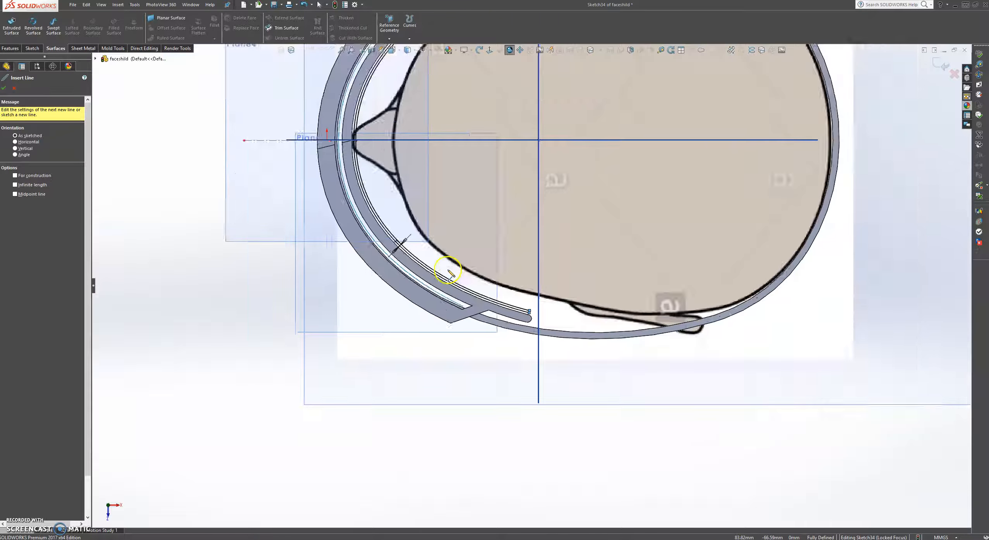
scroll(450, 274, "up", 4)
scroll(512, 229, "down", 6)
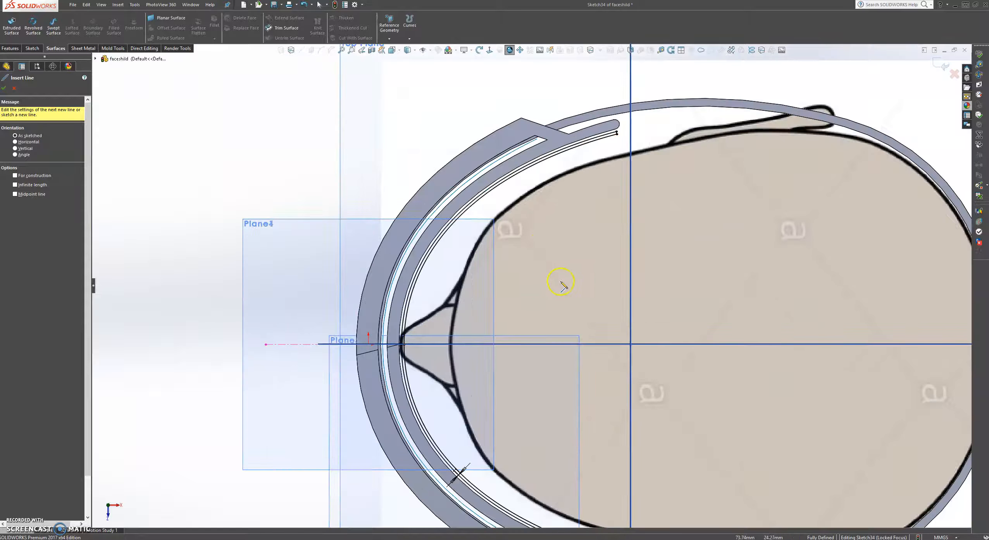
scroll(561, 283, "up", 3)
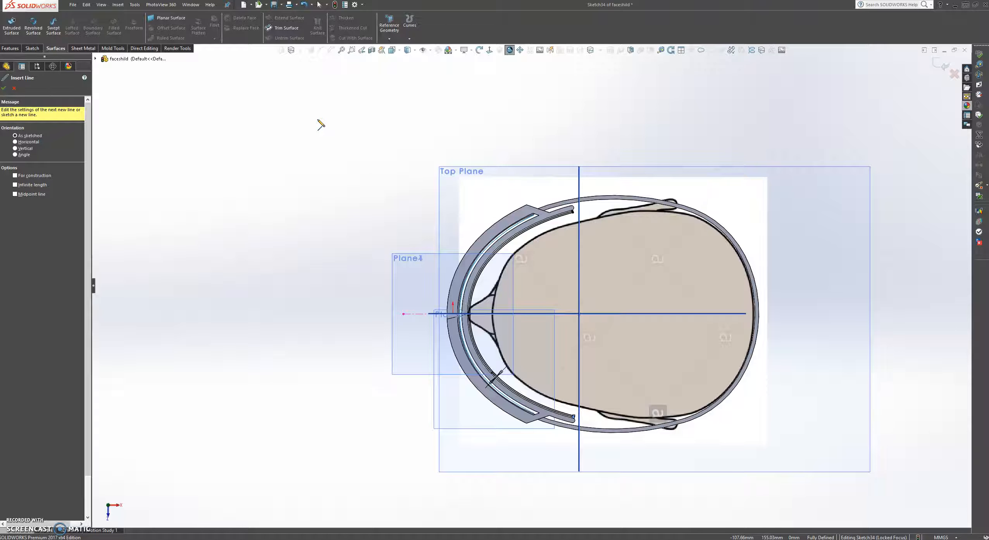
scroll(640, 411, "down", 5)
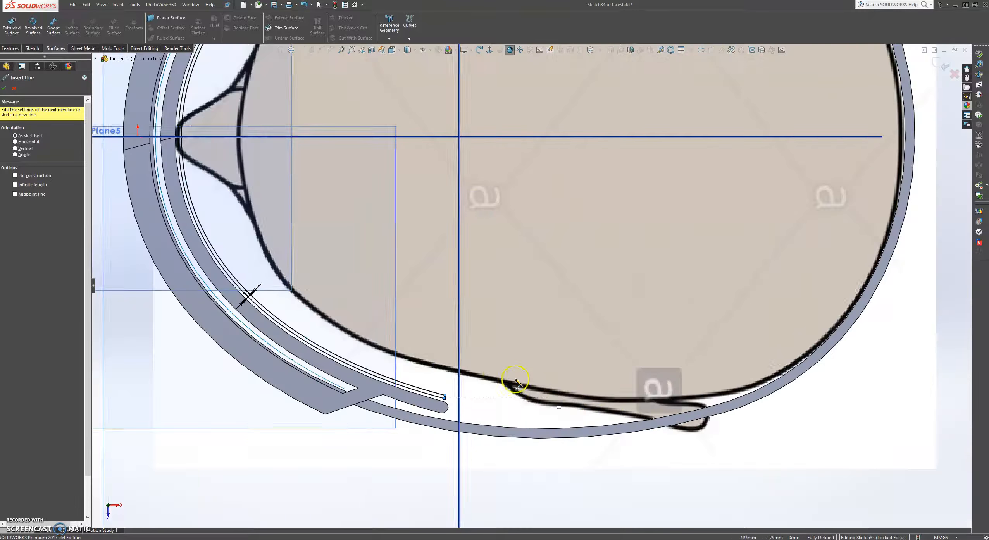
scroll(388, 388, "down", 4)
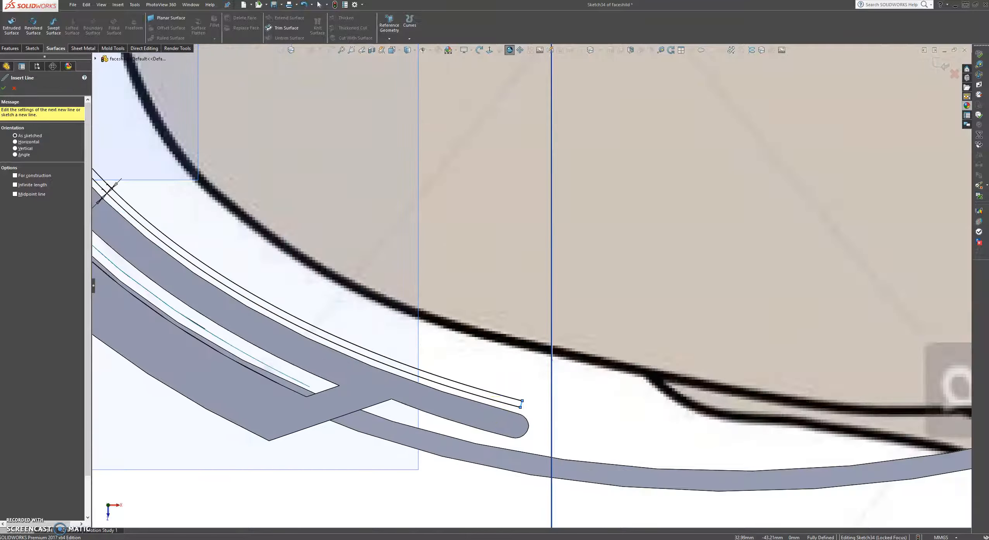
left_click(2, 90)
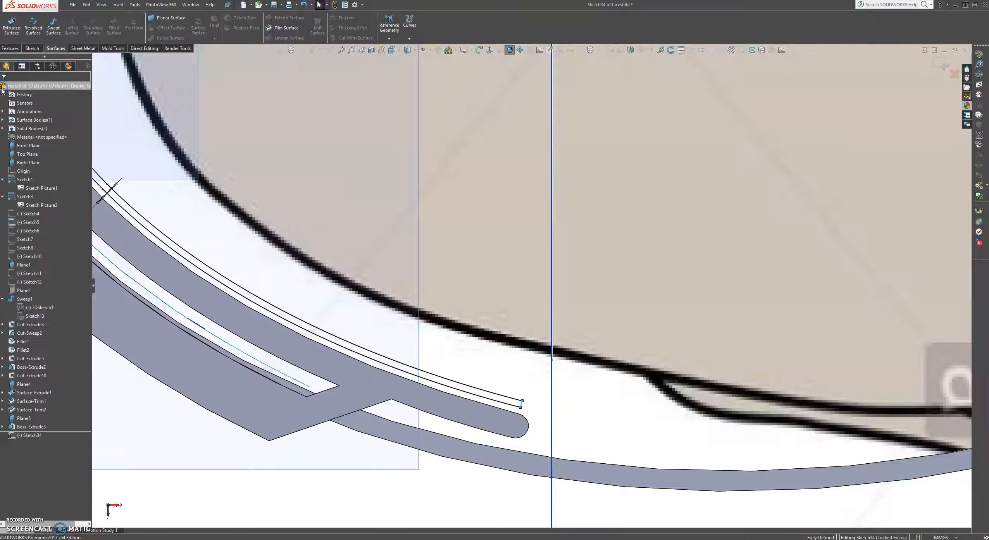
Extrude the closed strip profile as a blind boss along the inside of the front band.
left_click(16, 49)
left_click(13, 23)
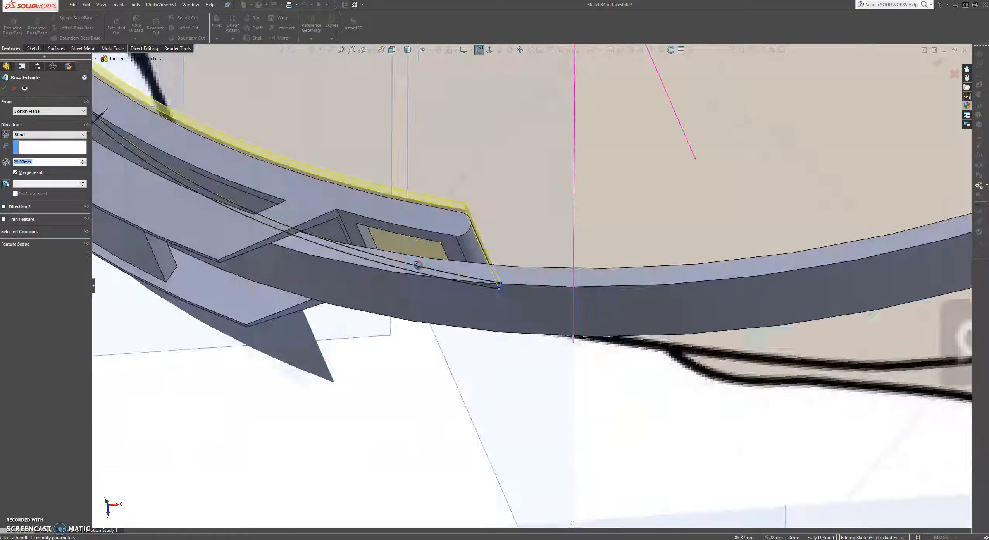
scroll(406, 222, "up", 6)
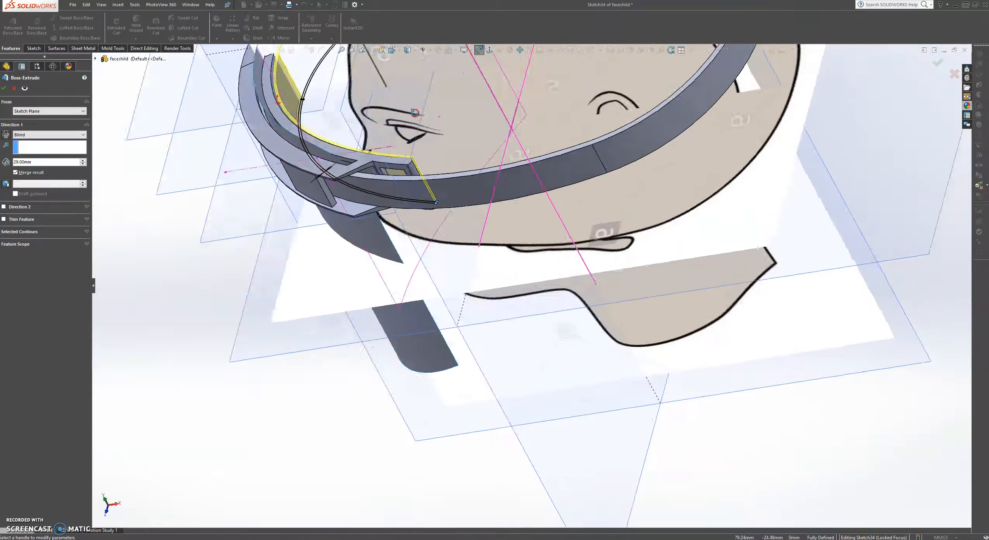
middle_click_drag(399, 113, 152, 117)
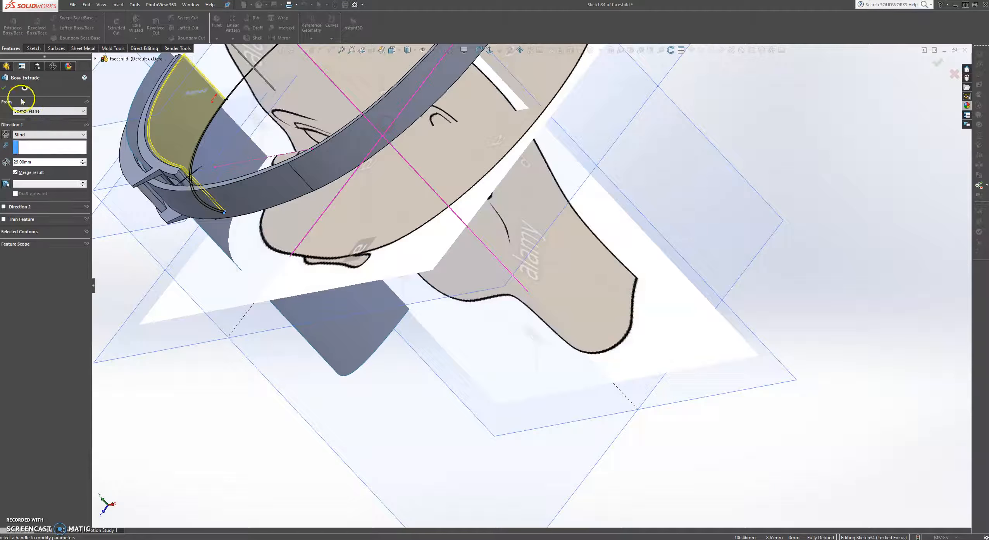
left_click(4, 89)
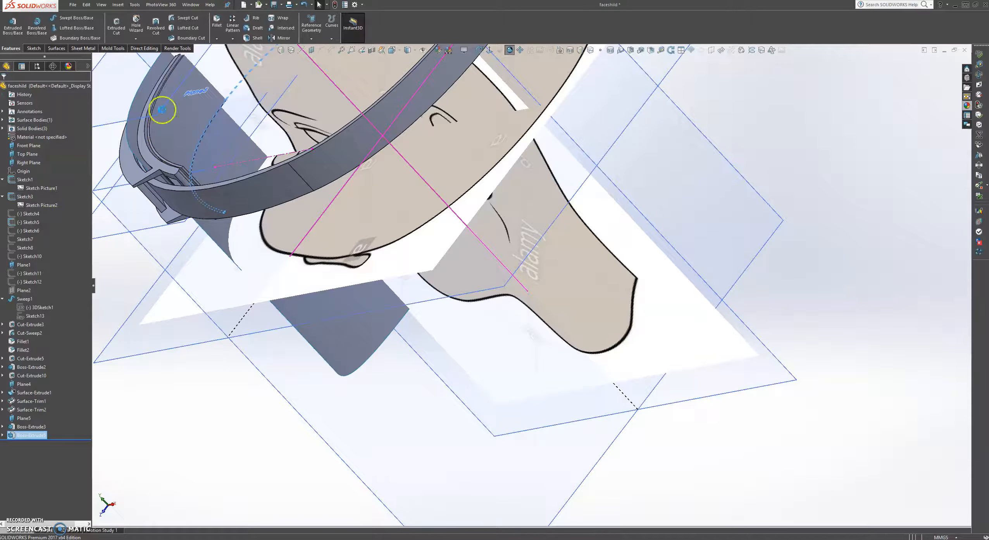
Start another sketch on Plane1 for a further profile inside the front band.
scroll(258, 161, "up", 3)
scroll(258, 163, "up", 3)
mouse_move(268, 145)
middle_mouse_down()
mouse_move(311, 139)
mouse_move(324, 91)
middle_mouse_up()
scroll(382, 236, "up", 3)
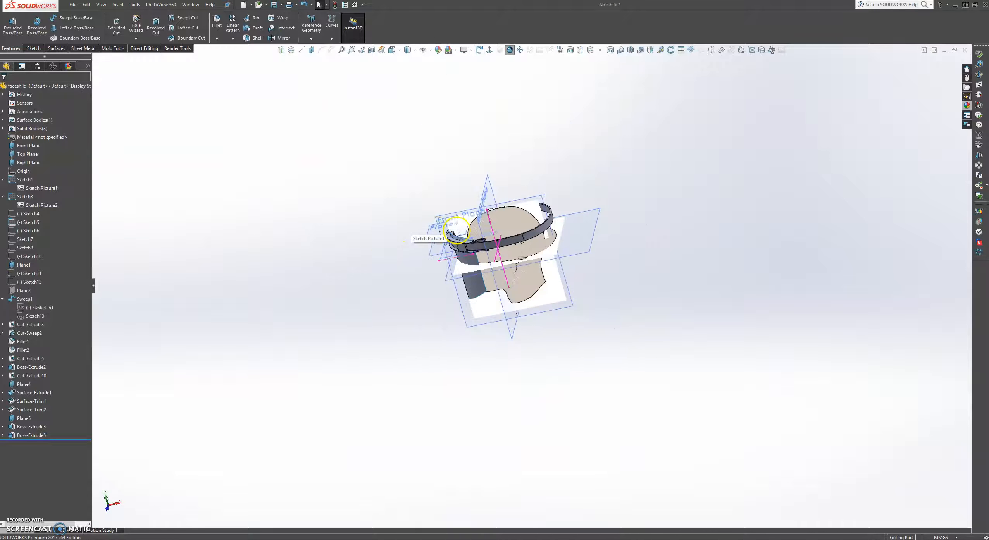
scroll(458, 237, "down", 3)
scroll(457, 237, "down", 3)
middle_click_drag(500, 293, 466, 248)
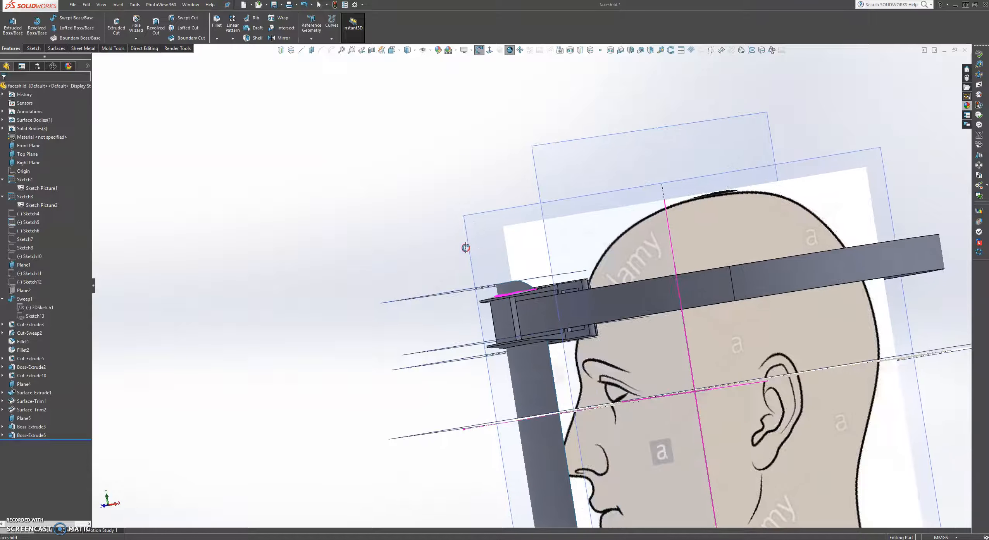
middle_click_drag(466, 362, 464, 366)
left_click(465, 358)
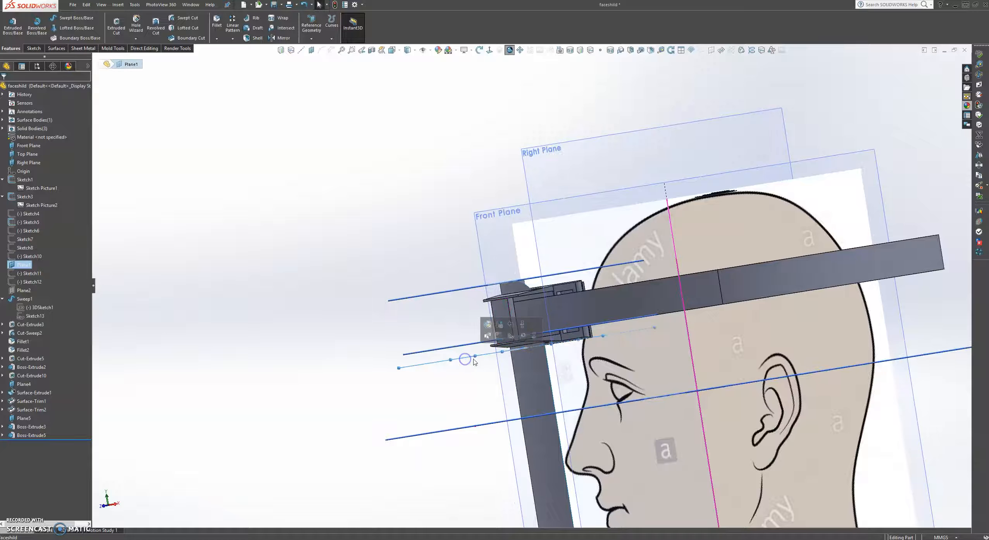
left_click(499, 335)
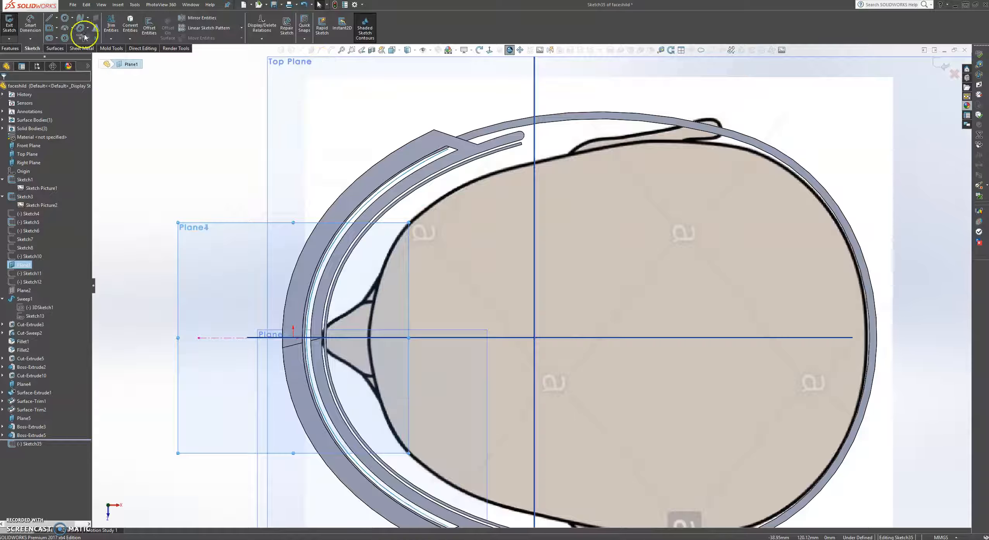
Offset both halves of the front band's inner edge by 17 mm toward the head.
left_click(148, 24)
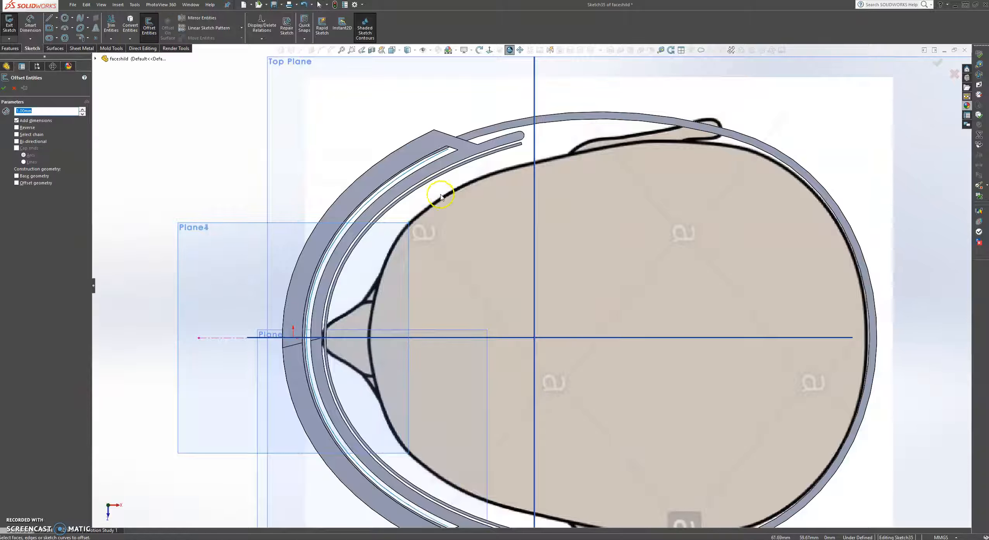
left_click(426, 179)
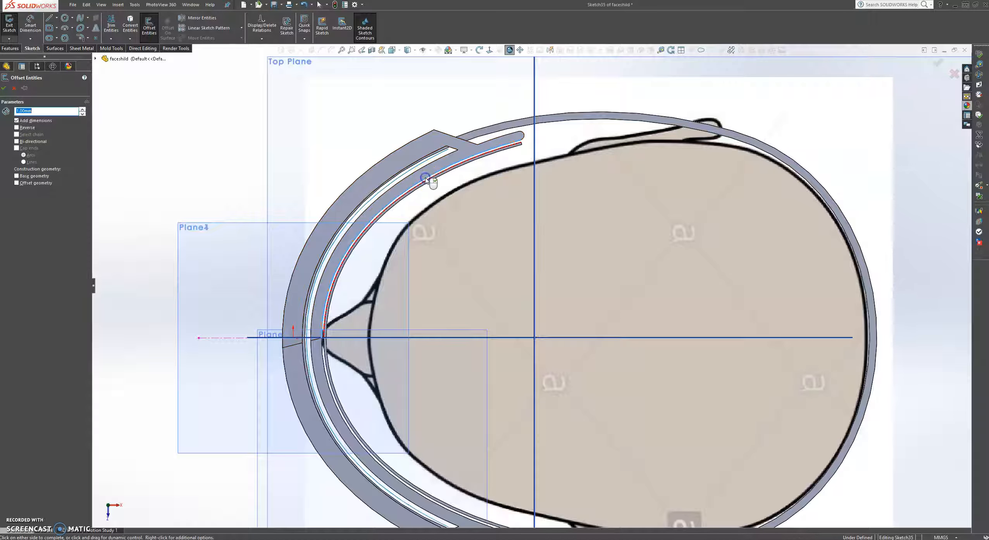
left_click(328, 389)
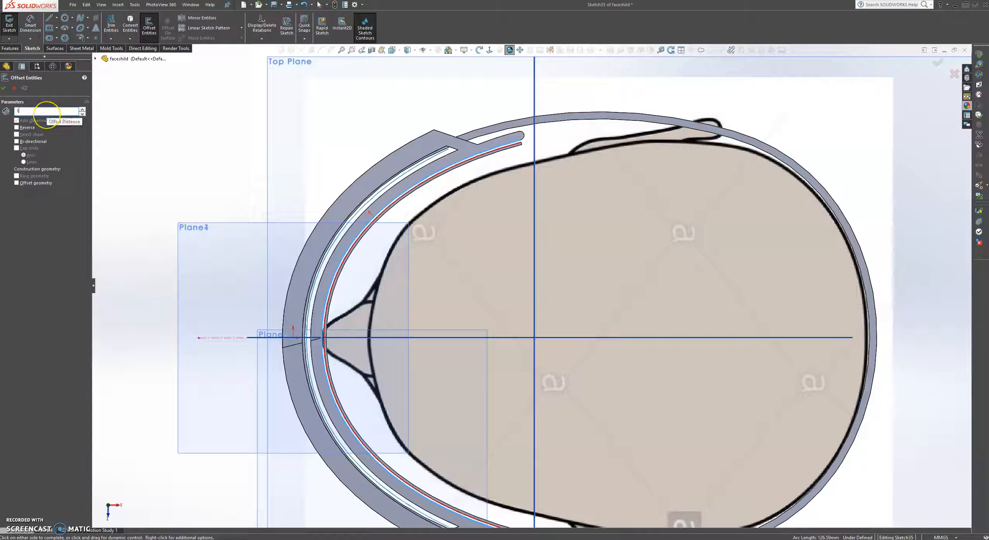
key("Return")
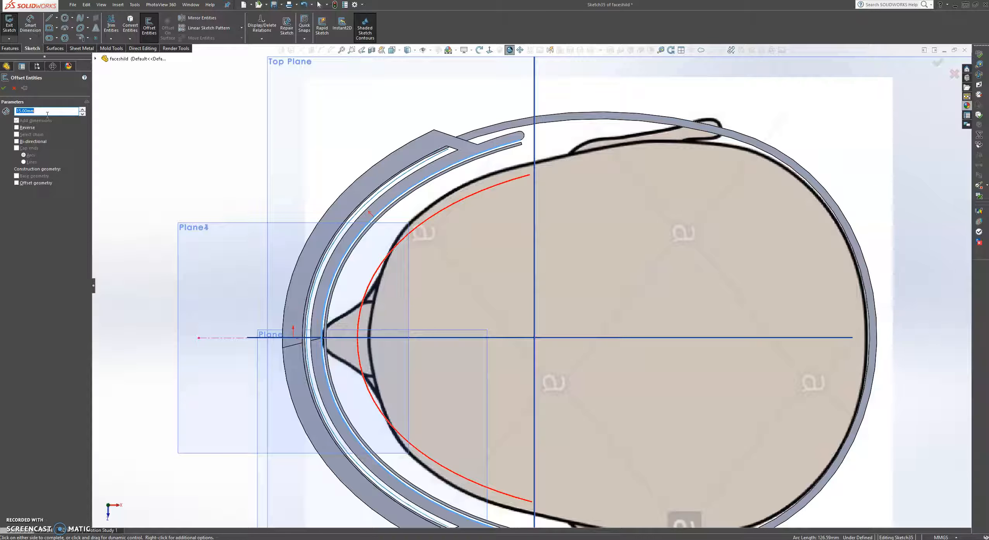
type("17")
key("Return")
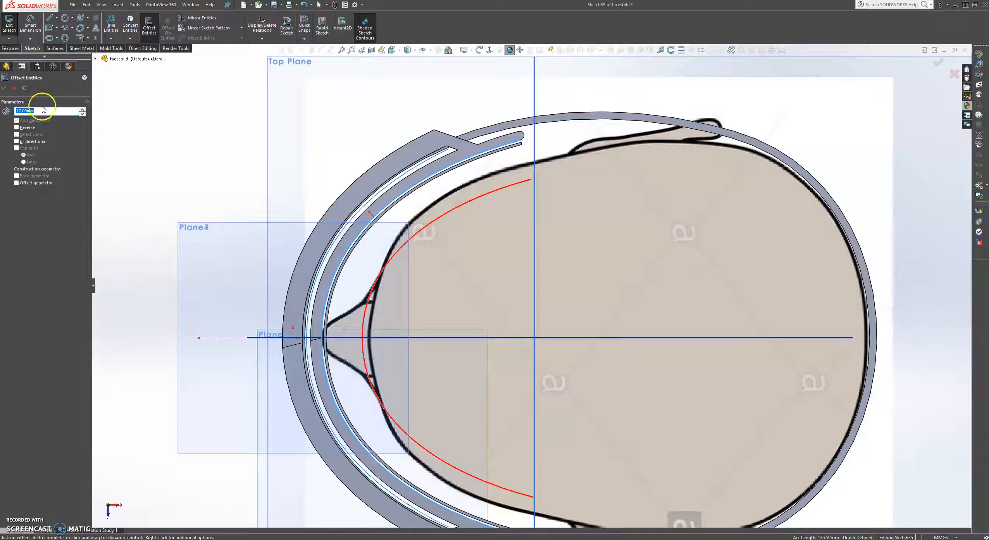
left_click(5, 89)
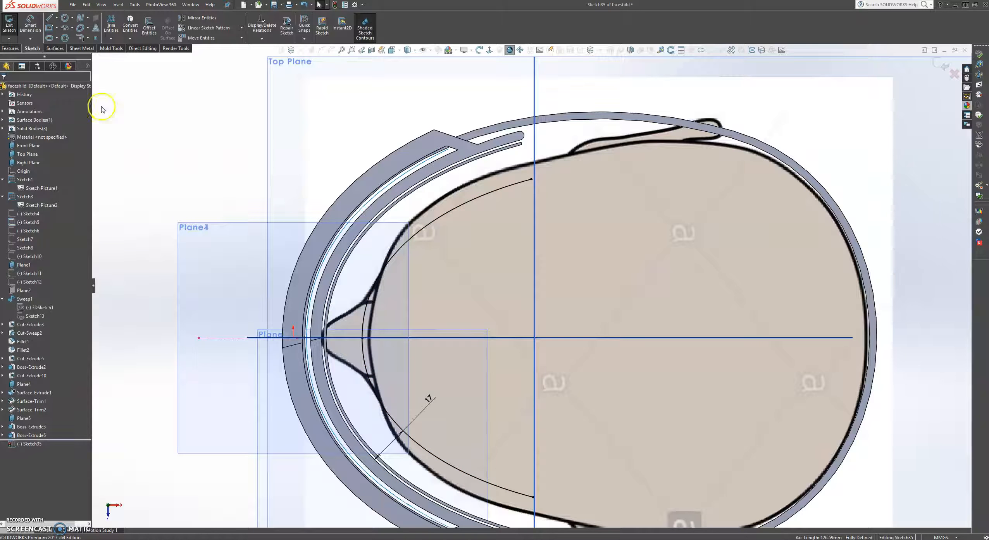
Offset the two new curves by 14 mm in the reverse direction, back toward the front band.
left_click(148, 24)
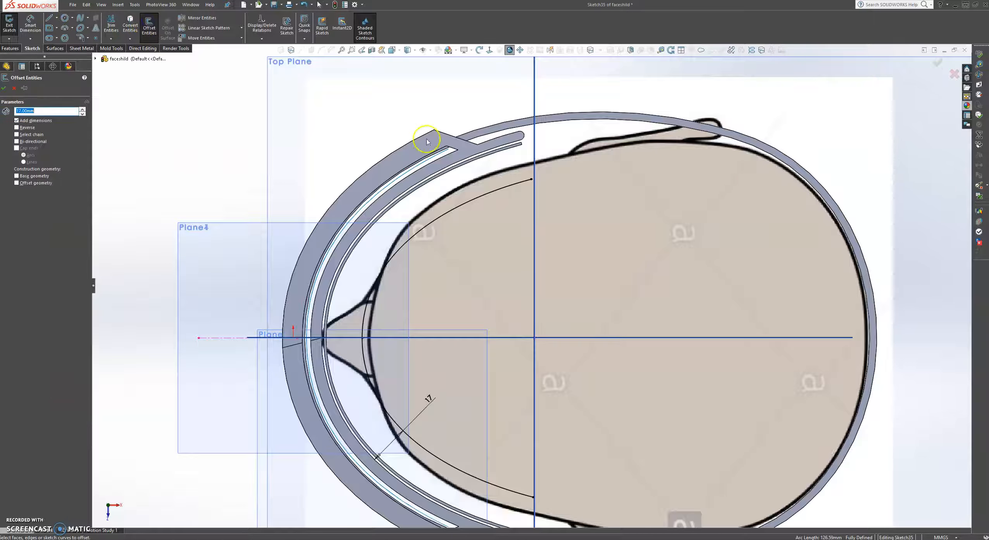
left_click(473, 208)
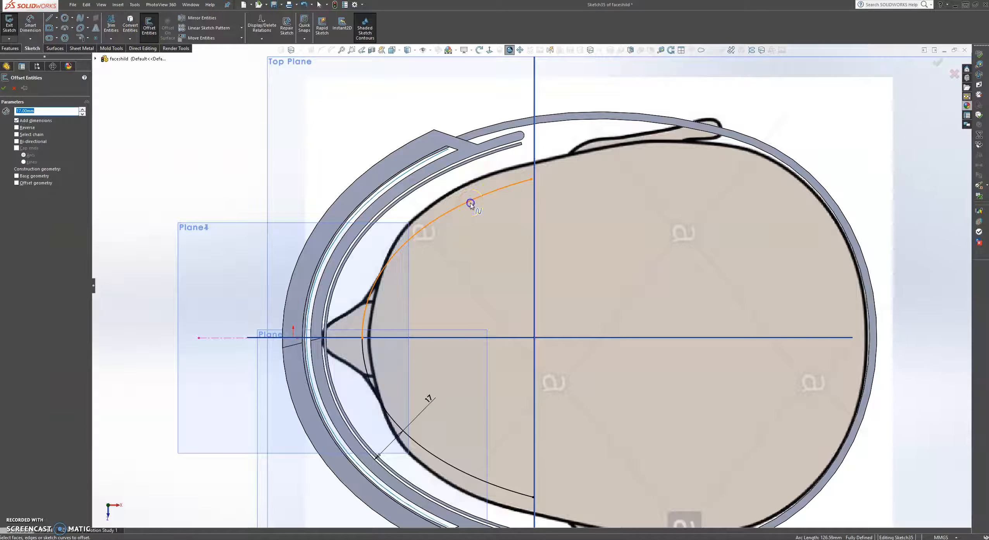
left_click(382, 403)
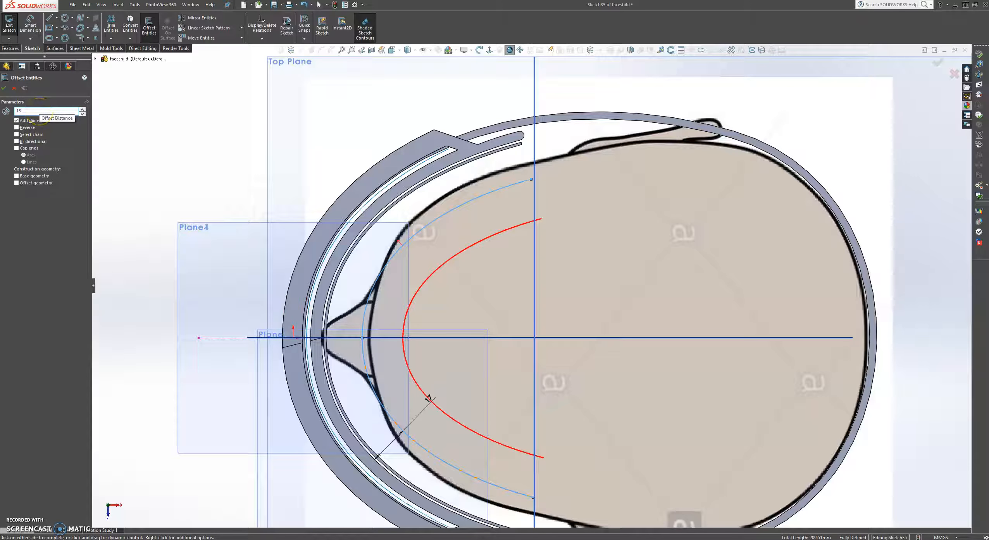
type("15")
left_click(16, 132)
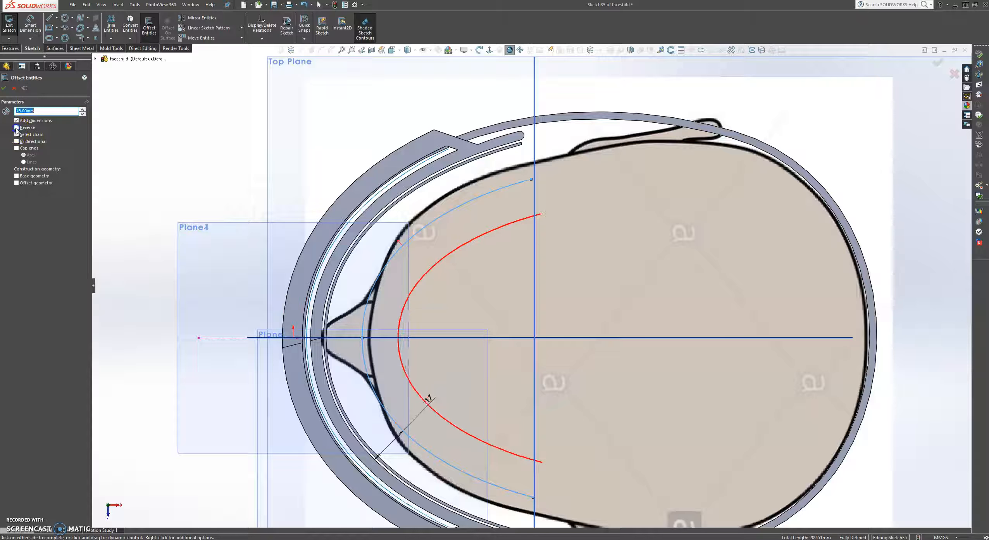
left_click(16, 129)
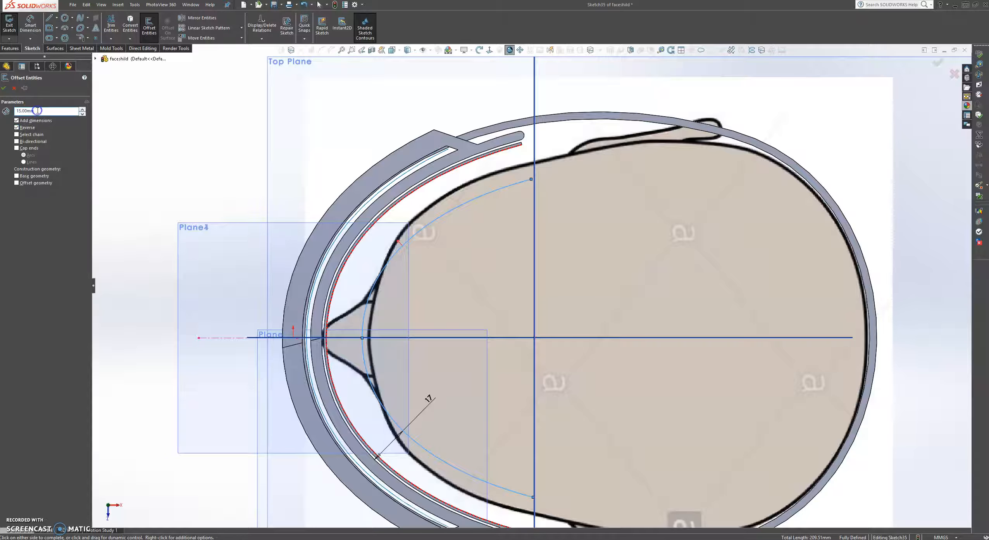
type("13")
key("Return")
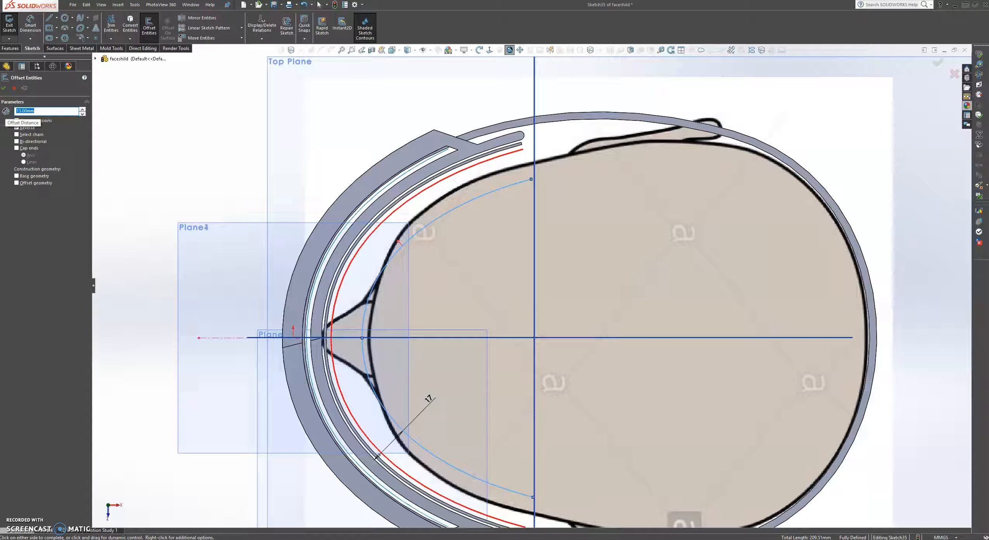
type("14")
key("Return")
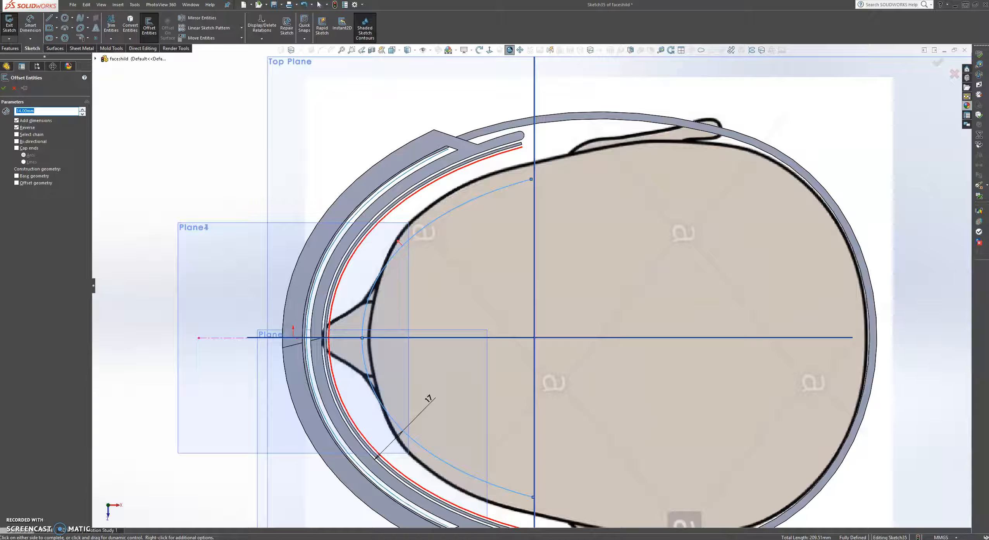
left_click(3, 89)
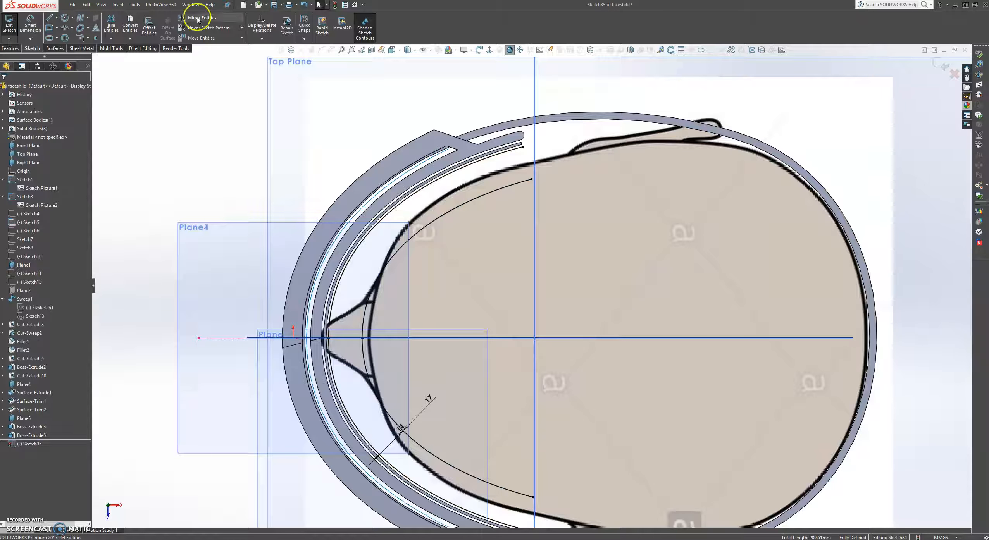
Close both open ends of the thick profile with straight lines joining the endpoints of the two offset curves.
left_click(50, 21)
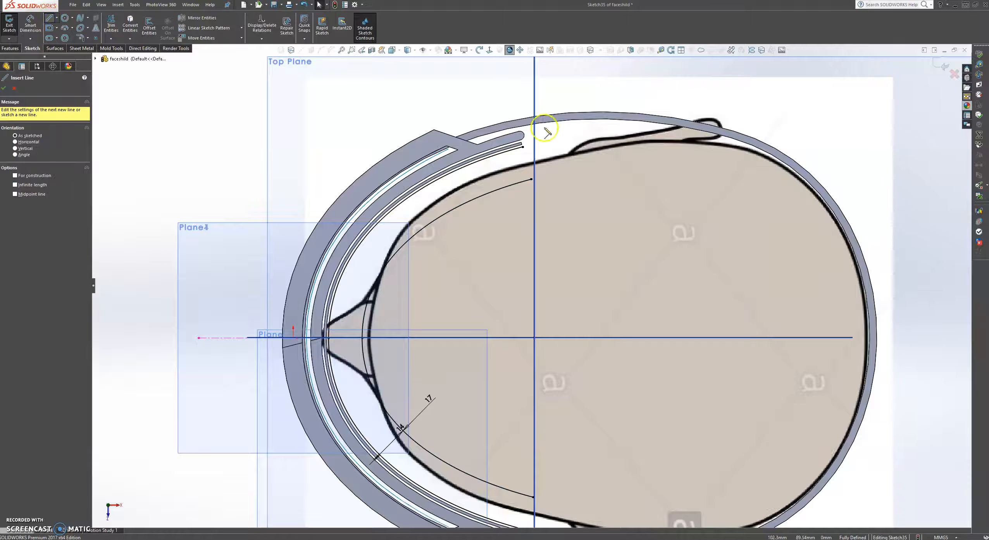
left_click(531, 179)
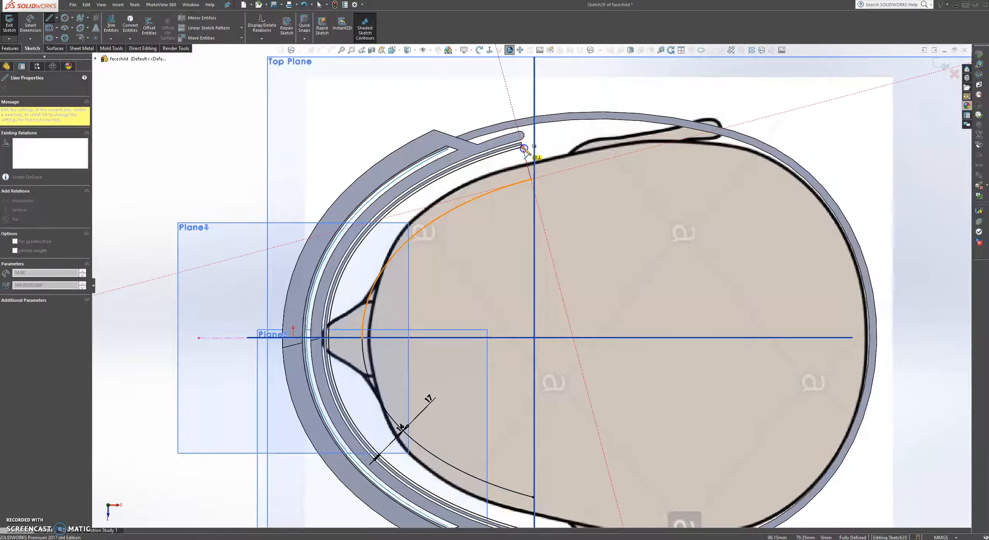
left_click(523, 148)
scroll(574, 360, "up", 3)
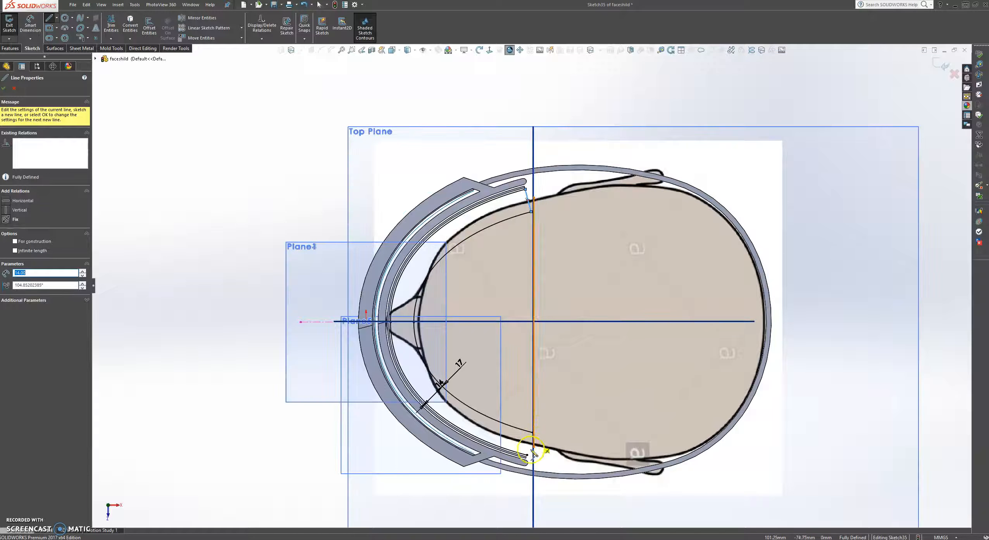
left_click(533, 433)
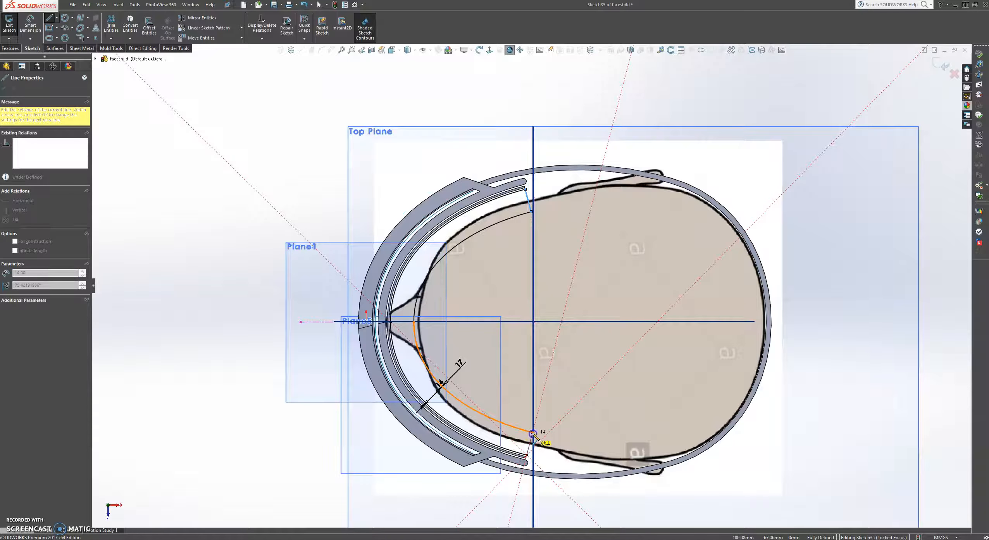
left_click(535, 436)
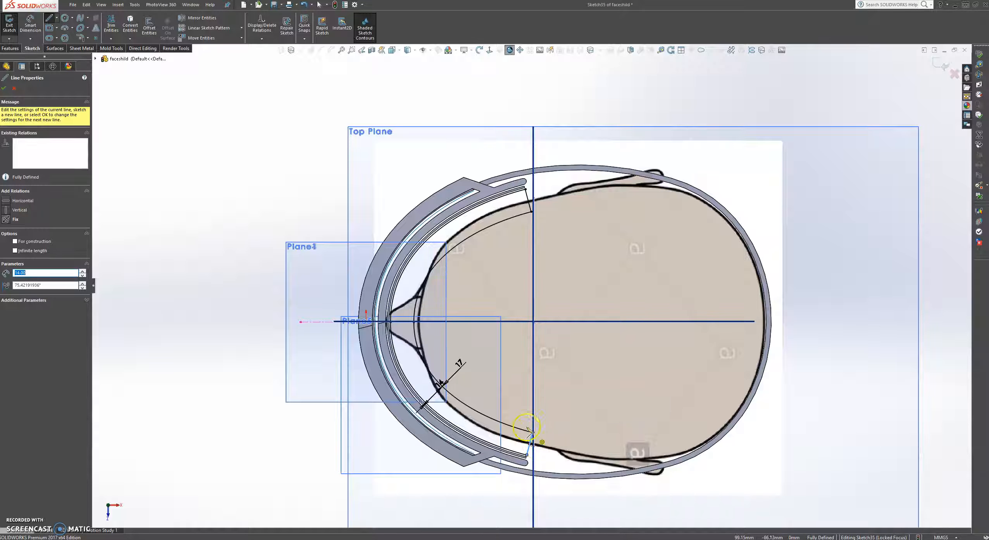
key("Escape")
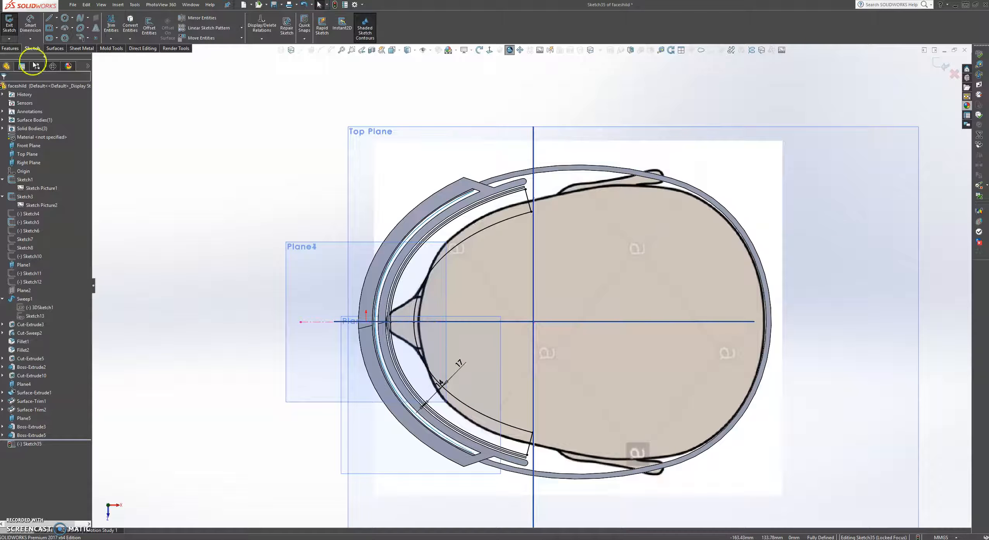
Extrude the closed thick profile as a 29 mm blind boss inside the front band.
left_click(10, 48)
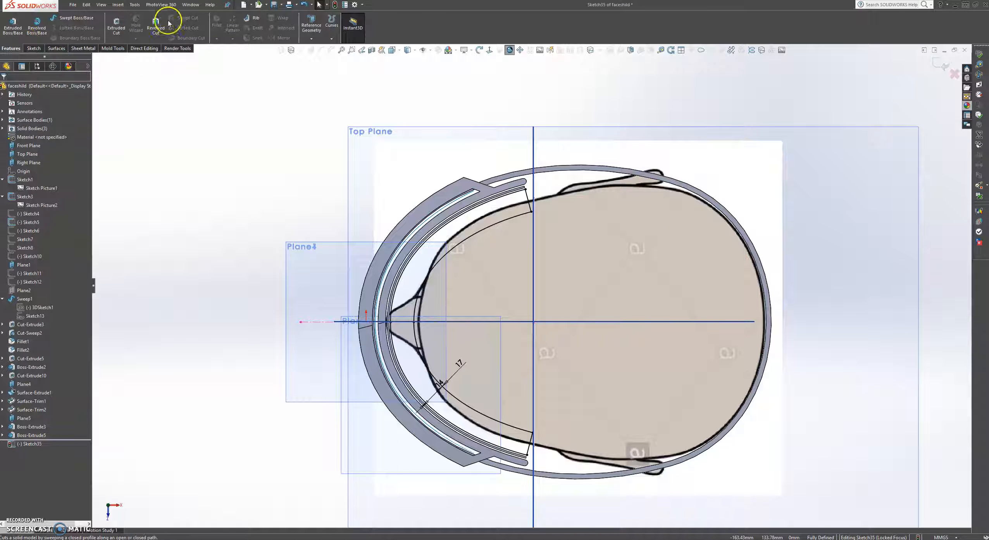
left_click(13, 25)
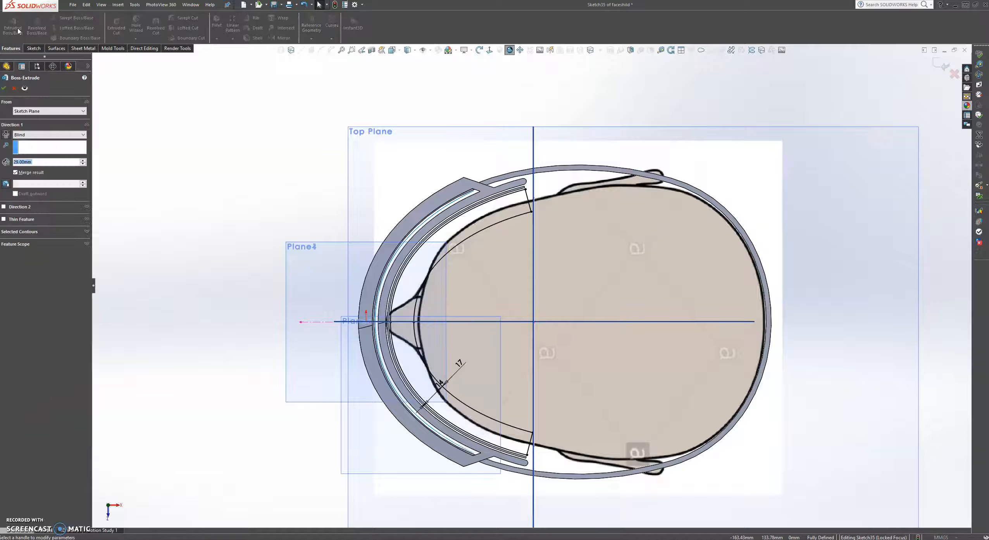
middle_click_drag(226, 308, 158, 184)
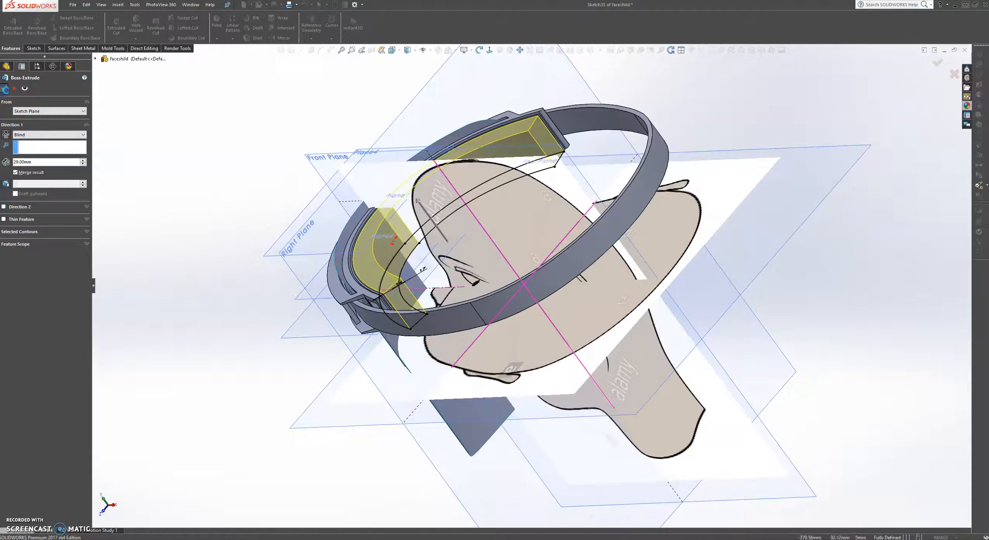
left_click(5, 89)
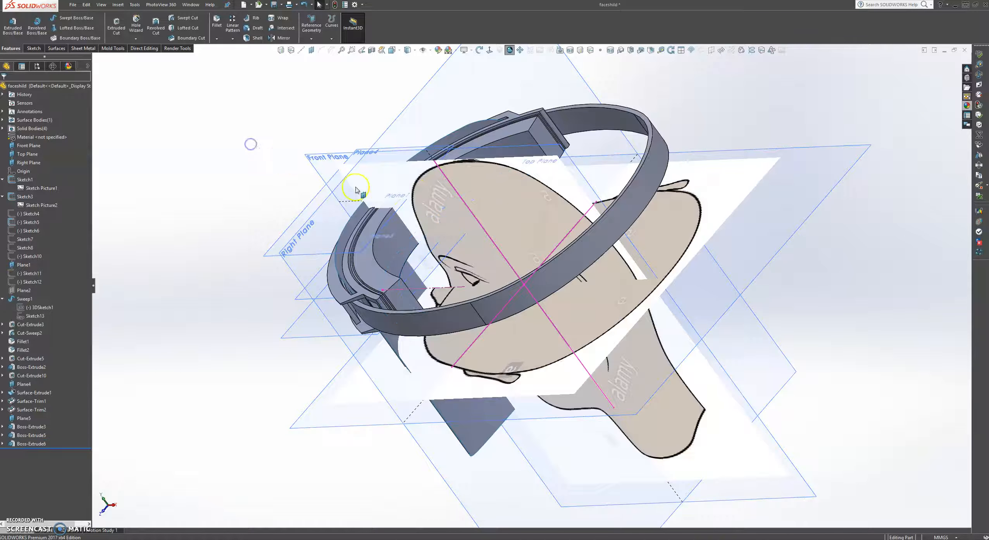
Start a 5 mm symmetric fillet on the four edges around one end face of the thick pad.
scroll(446, 240, "down", 6)
mouse_move(444, 268)
middle_mouse_down()
mouse_move(498, 259)
mouse_move(453, 278)
middle_mouse_up()
left_click(453, 278)
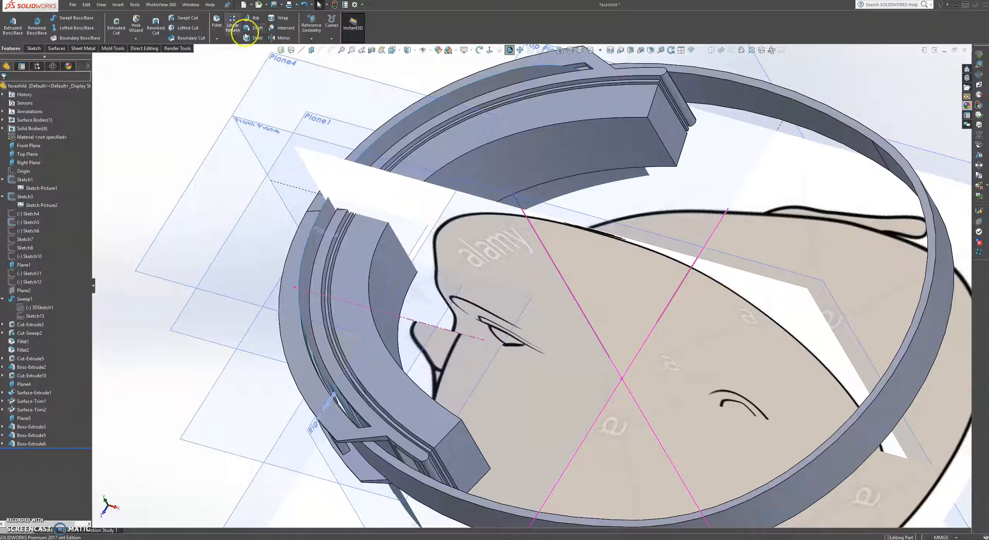
left_click(664, 148)
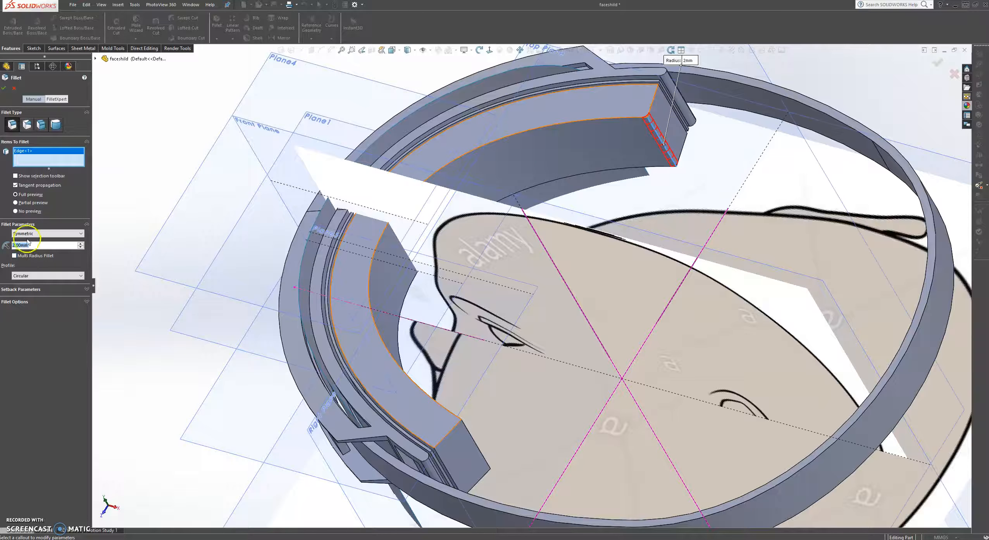
type("5")
key("Return")
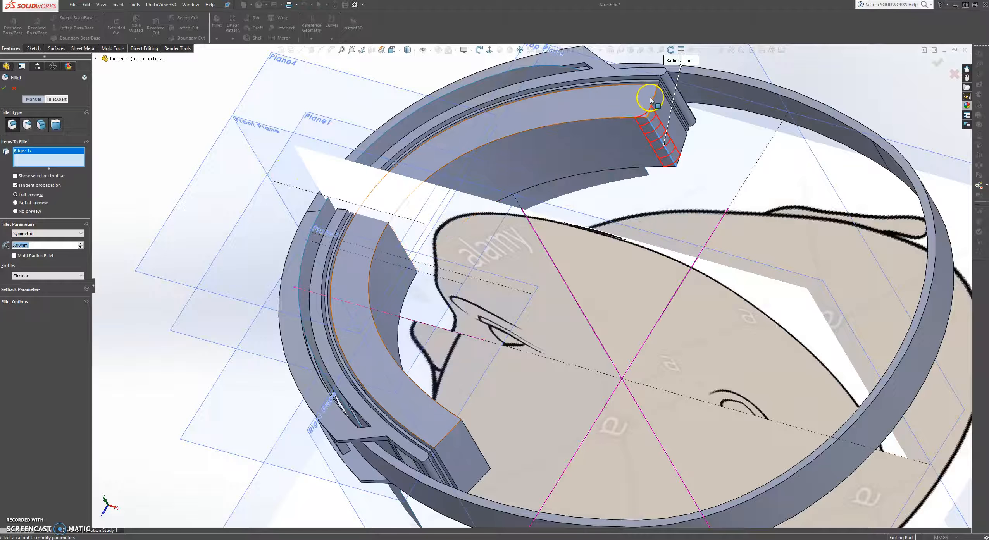
left_click(663, 98)
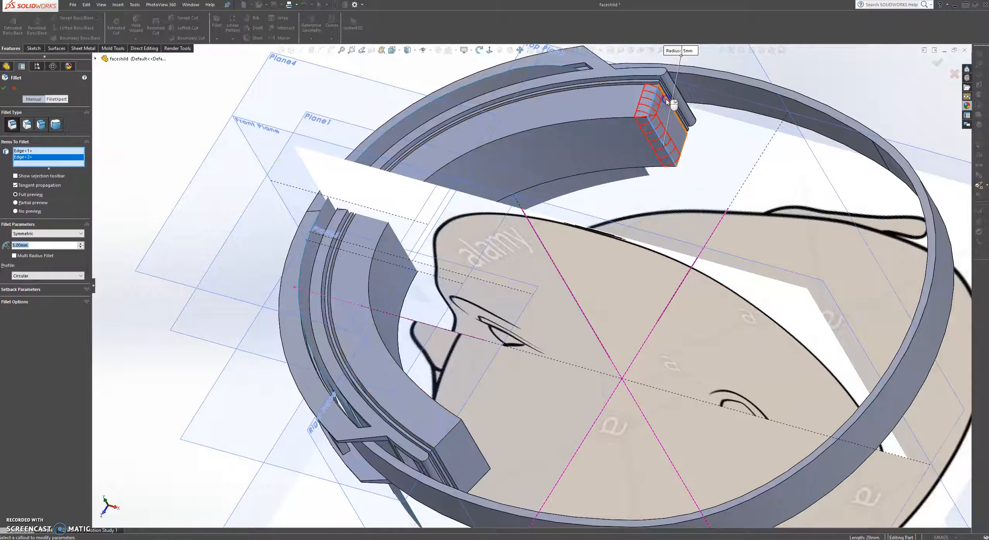
left_click(675, 113)
left_click(685, 147)
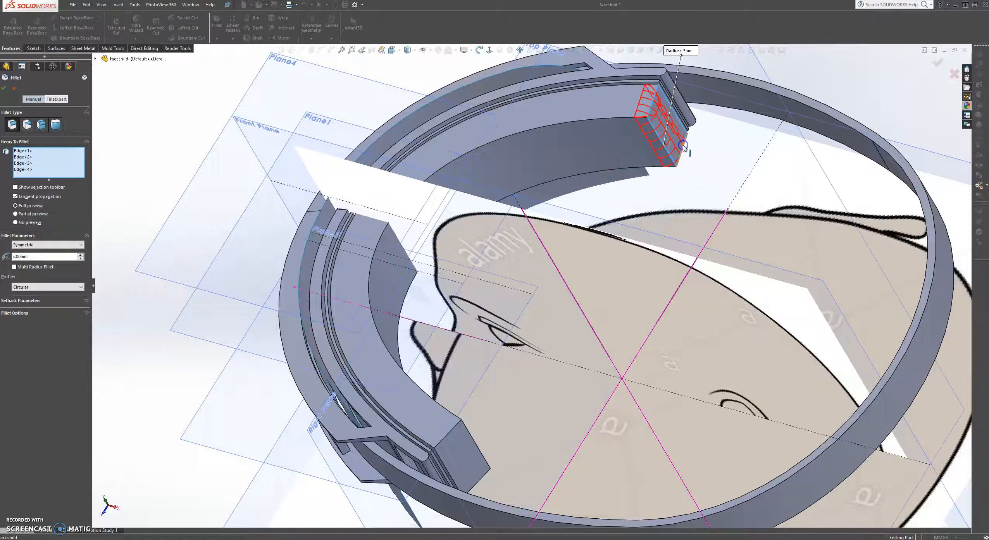
Add the upper face's two long curved edges and the four edges of the opposite end face to the pad's fillet.
left_click(611, 117)
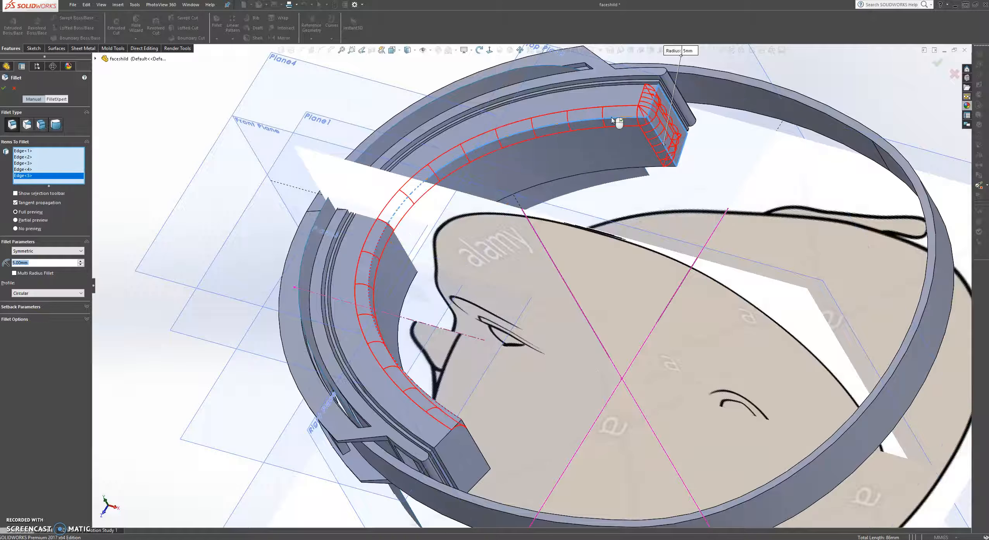
left_click(610, 89)
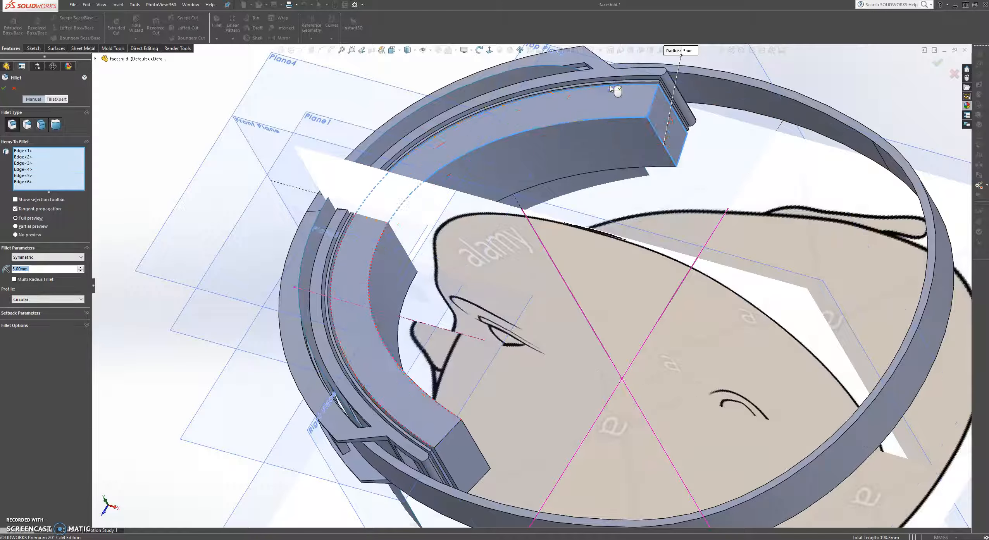
left_click(444, 414)
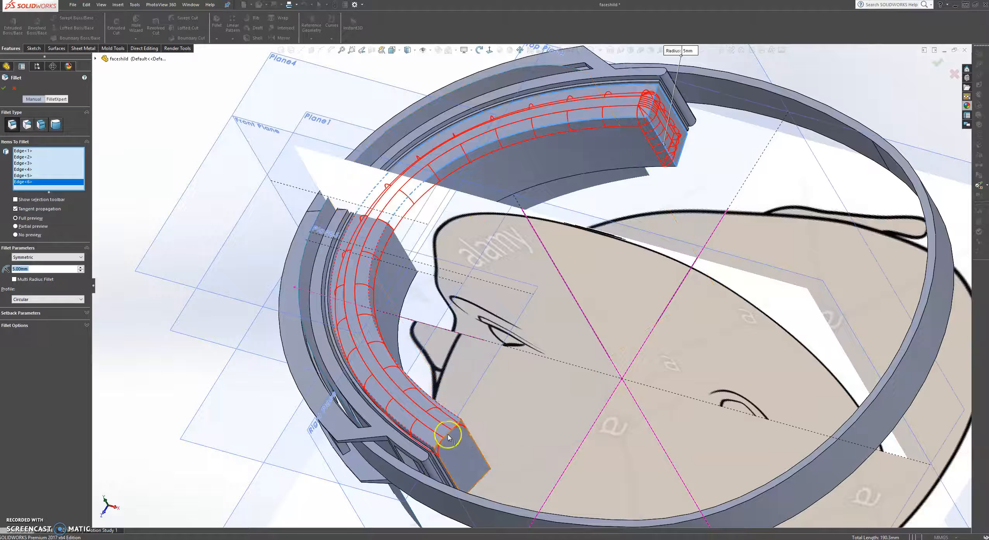
left_click(459, 439)
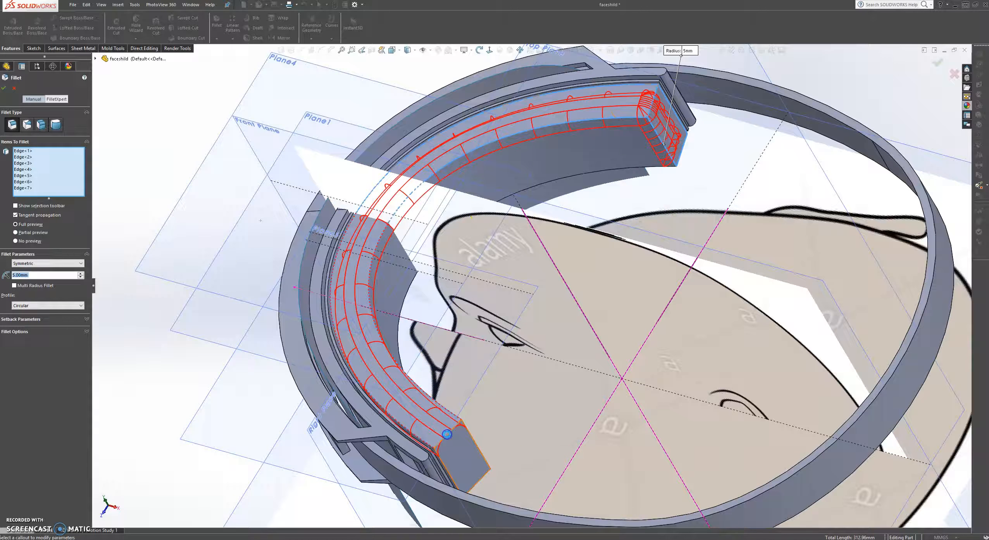
left_click(471, 441)
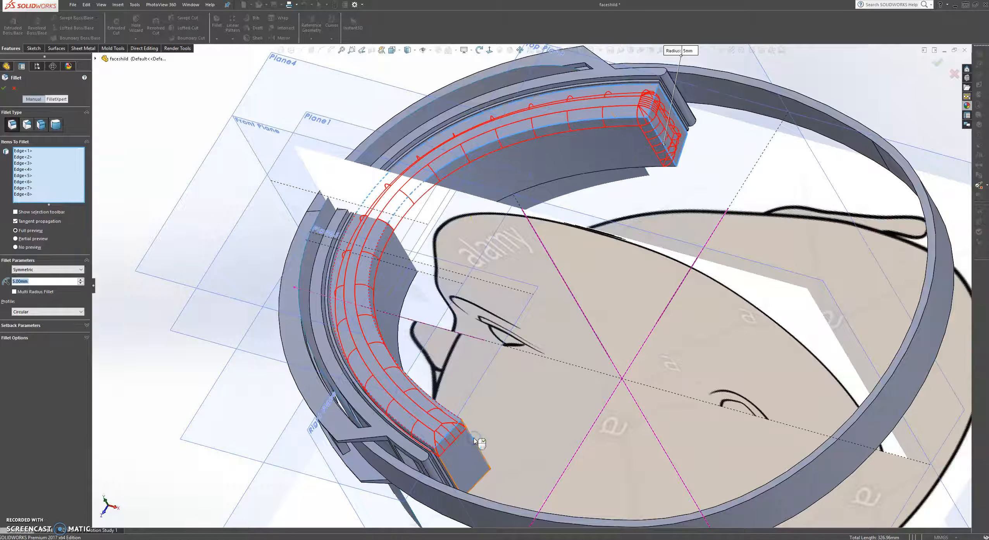
left_click(452, 474)
left_click(478, 485)
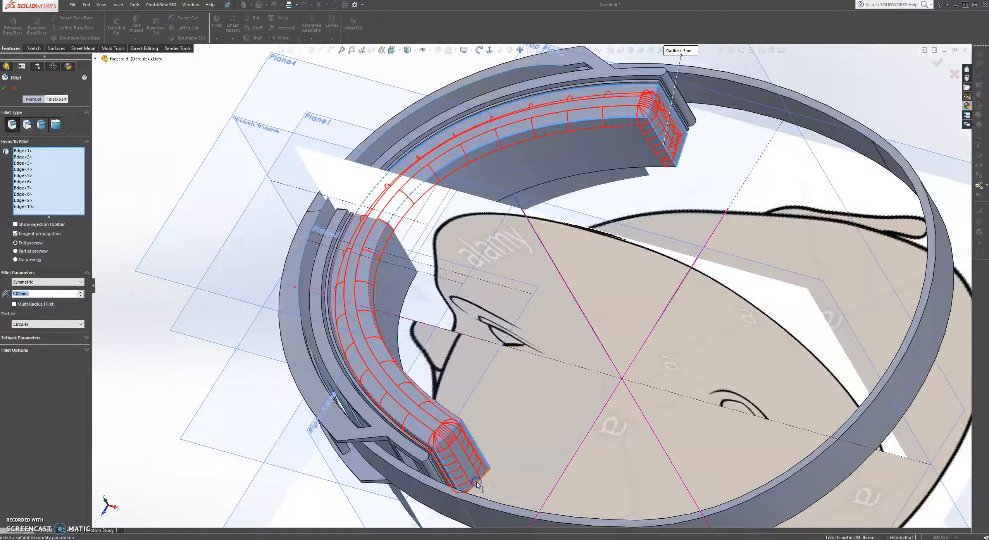
Add the two long curved edges on the pad's underside to the fillet selection.
middle_click_drag(493, 465, 503, 170)
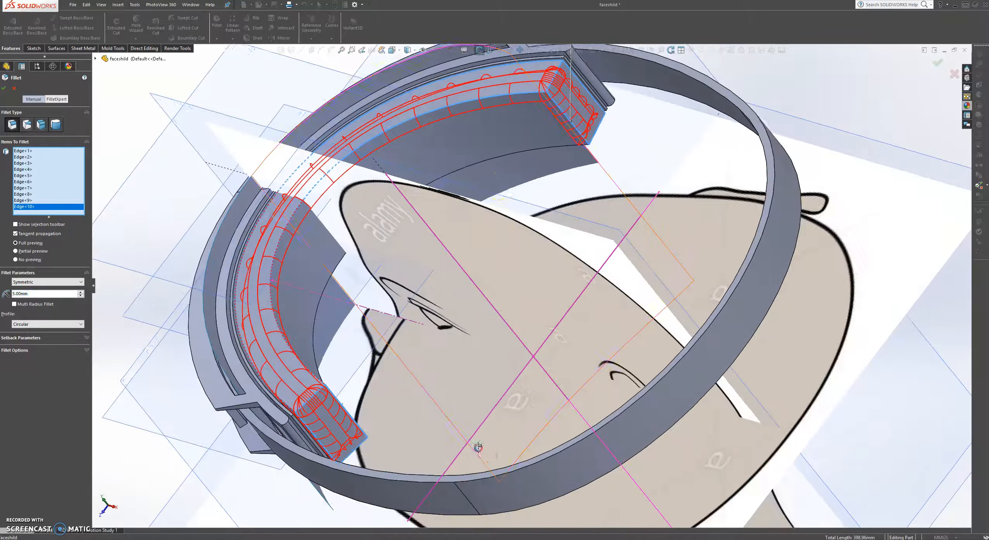
left_click(505, 155)
middle_click_drag(572, 182, 460, 213)
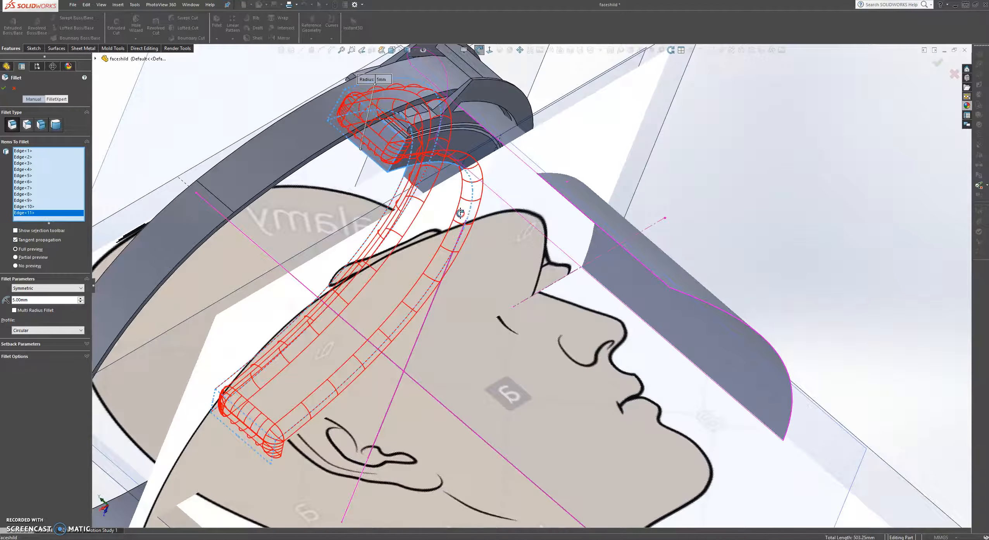
left_click(464, 133)
middle_click_drag(453, 150, 398, 136)
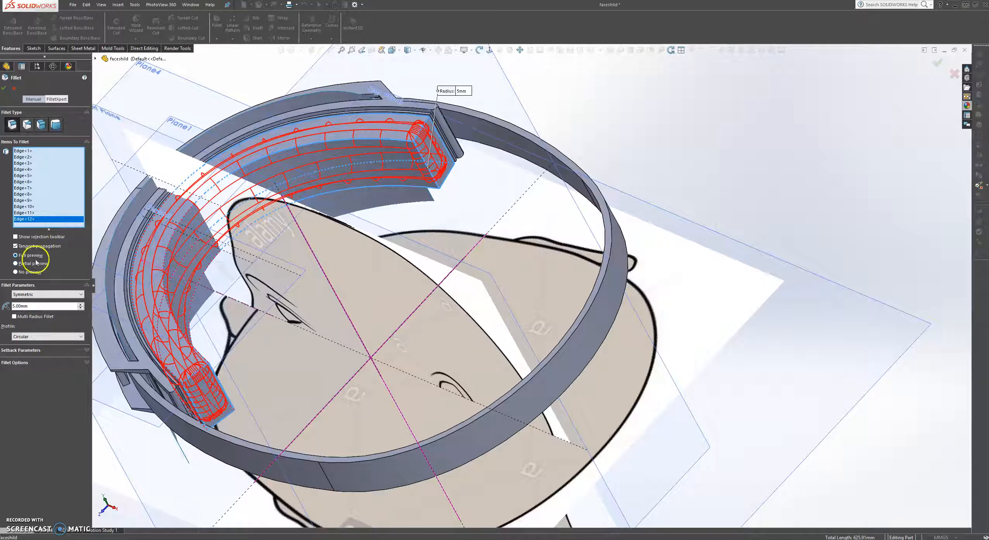
Try a 7 mm radius for the fillet on the pad's selected edges.
left_click(32, 306)
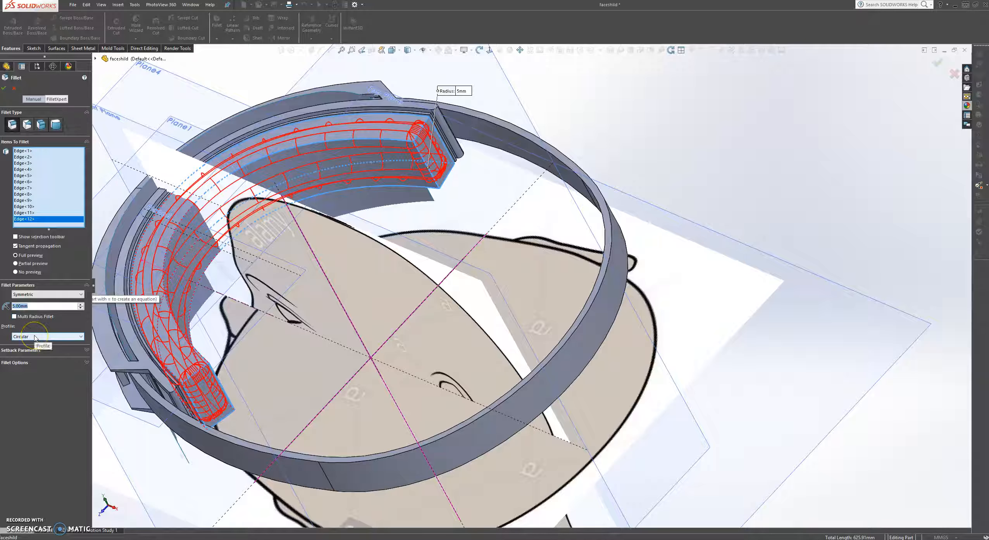
type("7")
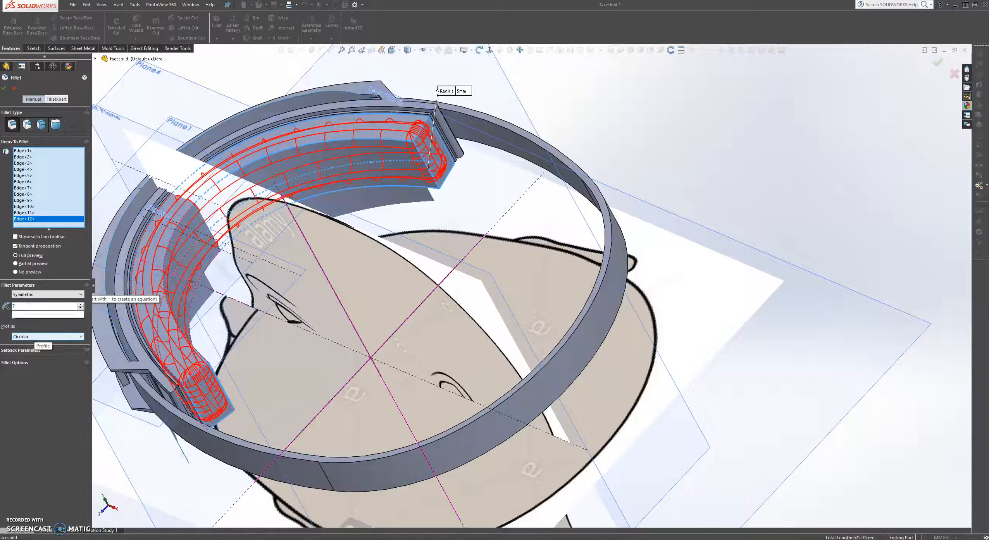
key("Return")
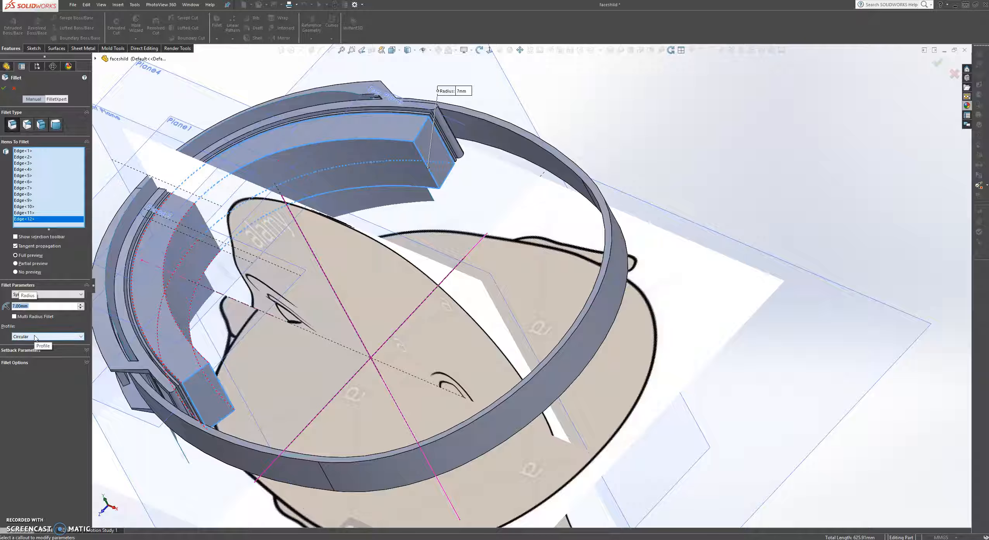
Set the fillet radius to 5 mm and apply the fillet to the pad's twelve edges.
type("5")
key("Return")
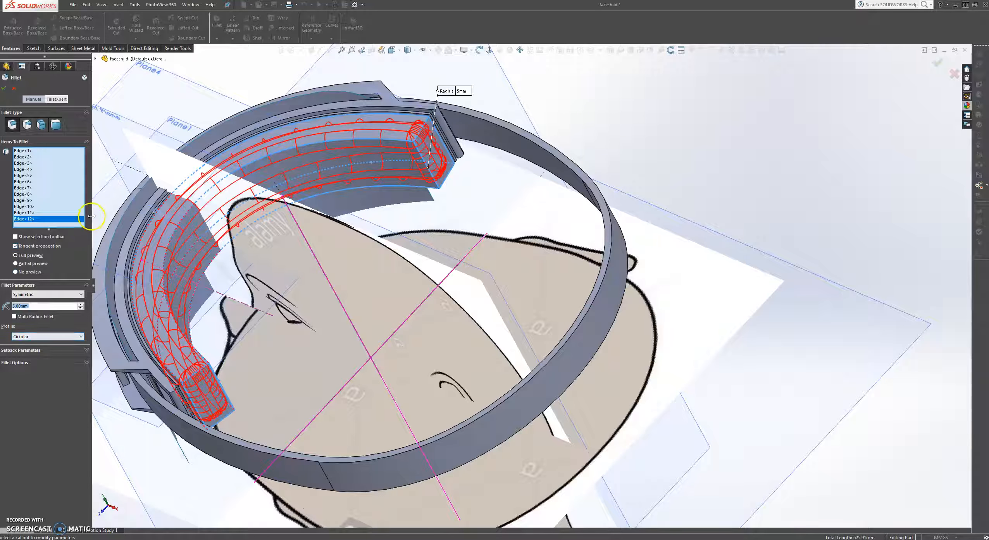
left_click(4, 90)
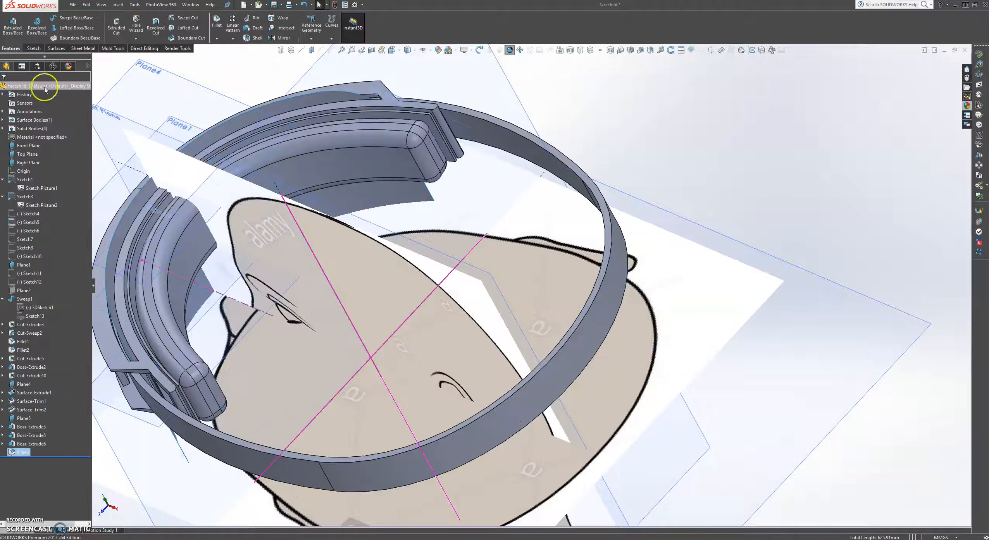
Examine the headband, rounded forehead pad and visor around the head reference pictures from several angles.
scroll(605, 229, "up", 5)
middle_click_drag(599, 212, 643, 177)
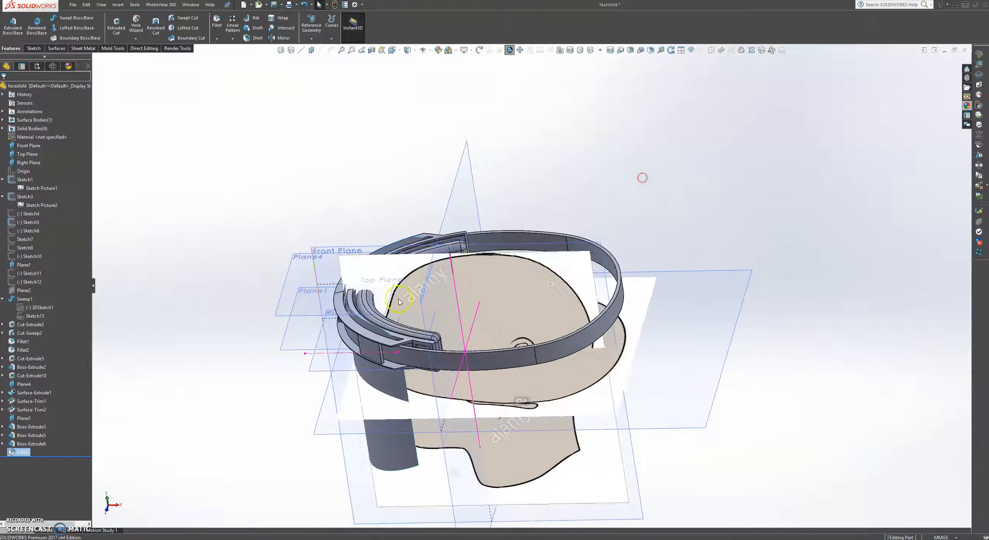
scroll(400, 329, "up", 3)
scroll(553, 309, "down", 5)
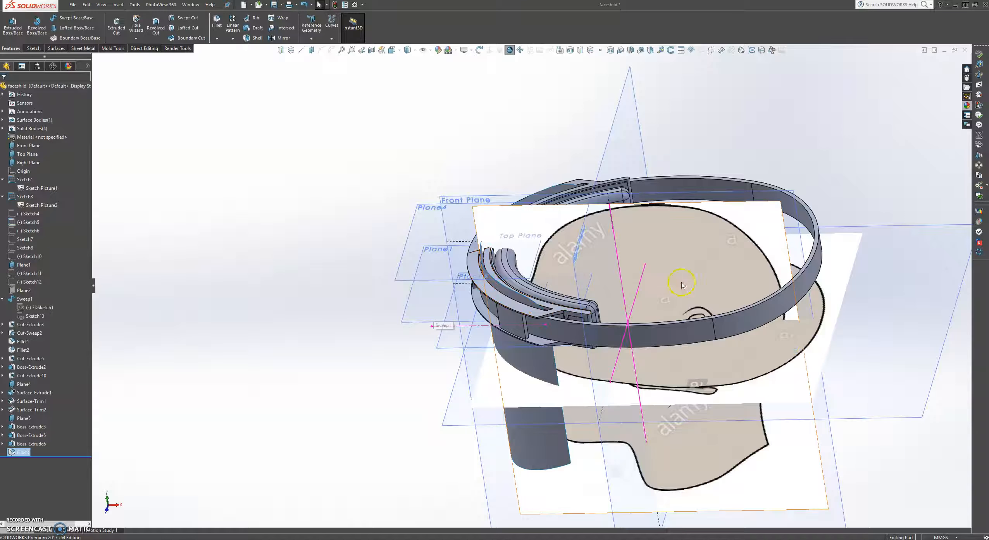
scroll(789, 342, "up", 4)
middle_click_drag(650, 303, 699, 285)
scroll(682, 318, "down", 2)
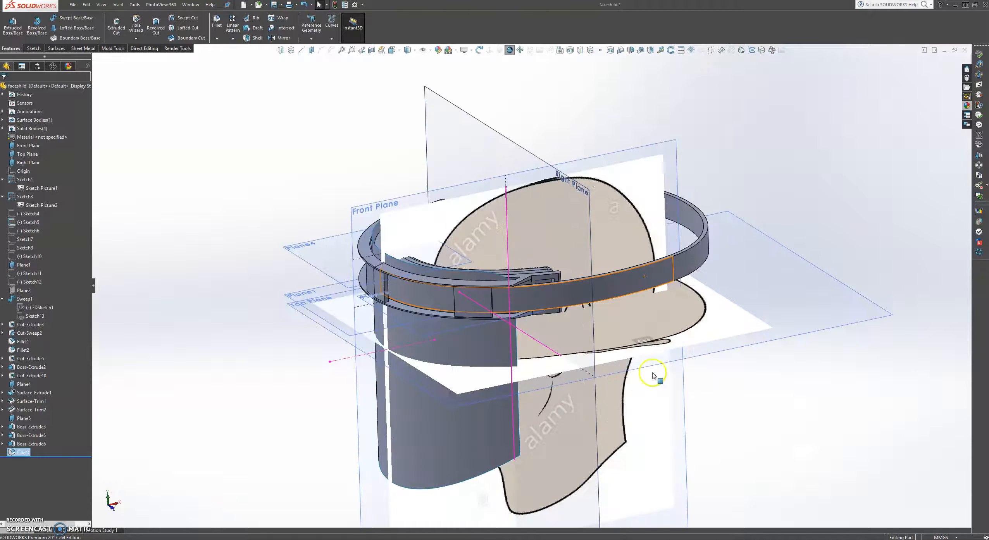
scroll(641, 382, "down", 2)
scroll(539, 351, "down", 2)
middle_click_drag(737, 241, 689, 300)
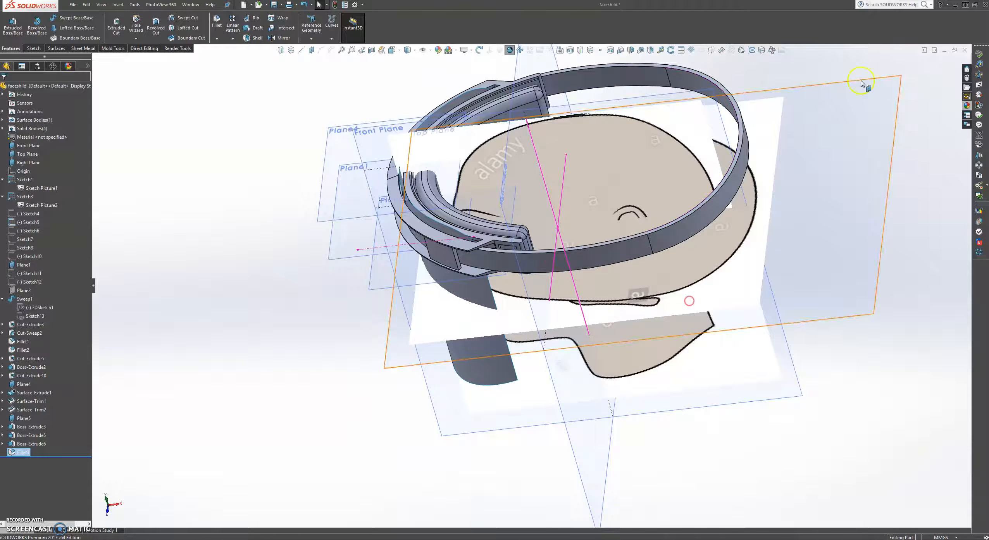
Open the appearance library and enlarge its category list to show all material groups.
left_click(967, 105)
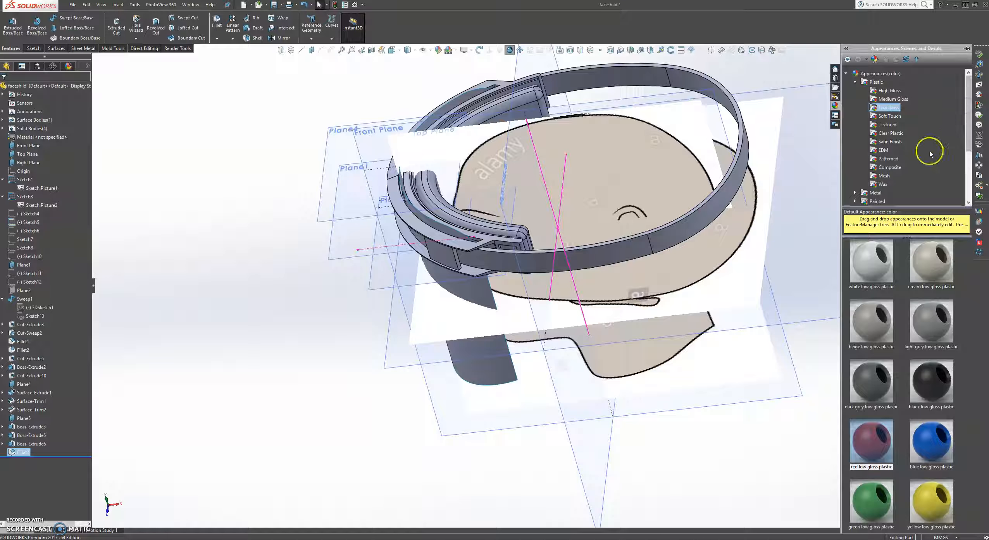
left_click_drag(900, 208, 900, 317)
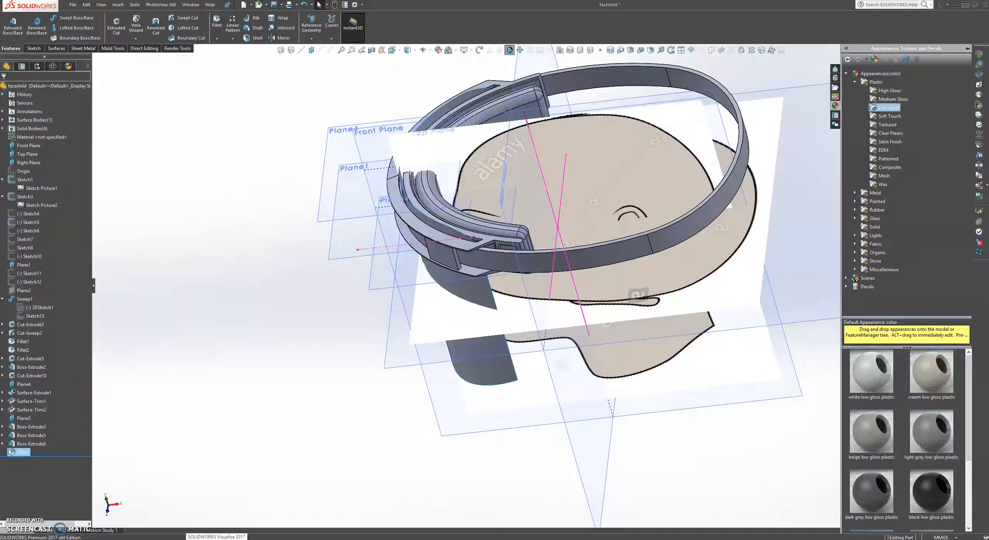
left_click(904, 173)
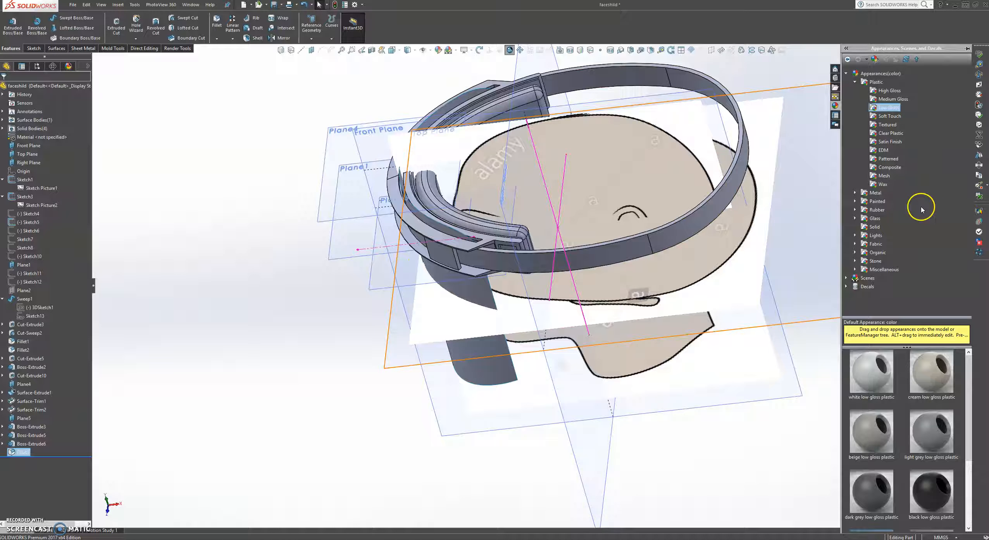
Apply the fabric appearance carpet color4 to the thin strip body behind the front band.
left_click(855, 244)
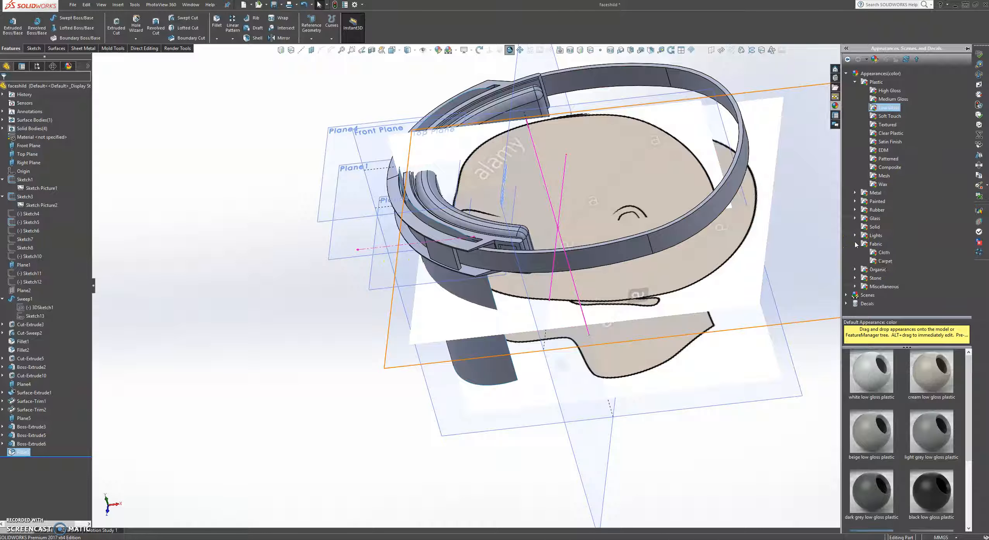
left_click(882, 253)
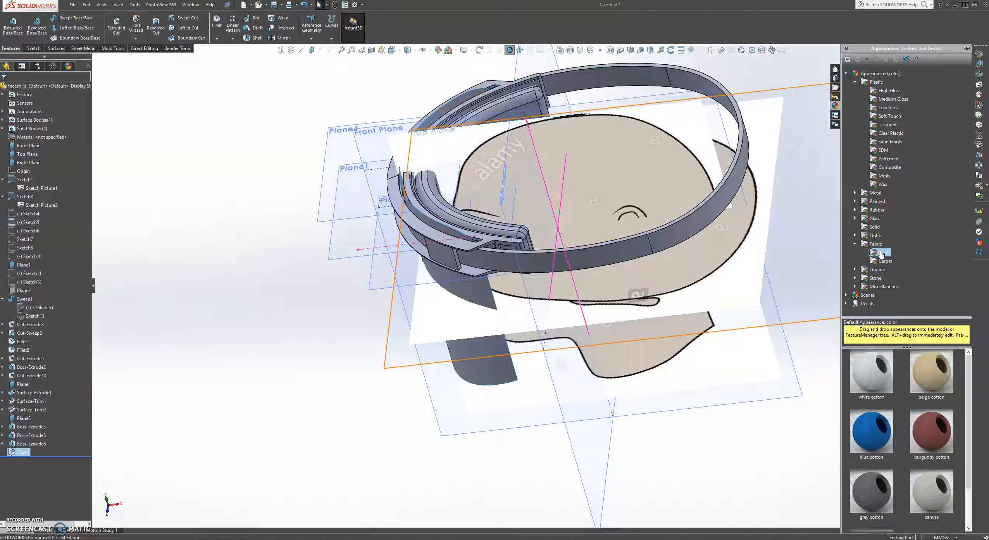
left_click(883, 262)
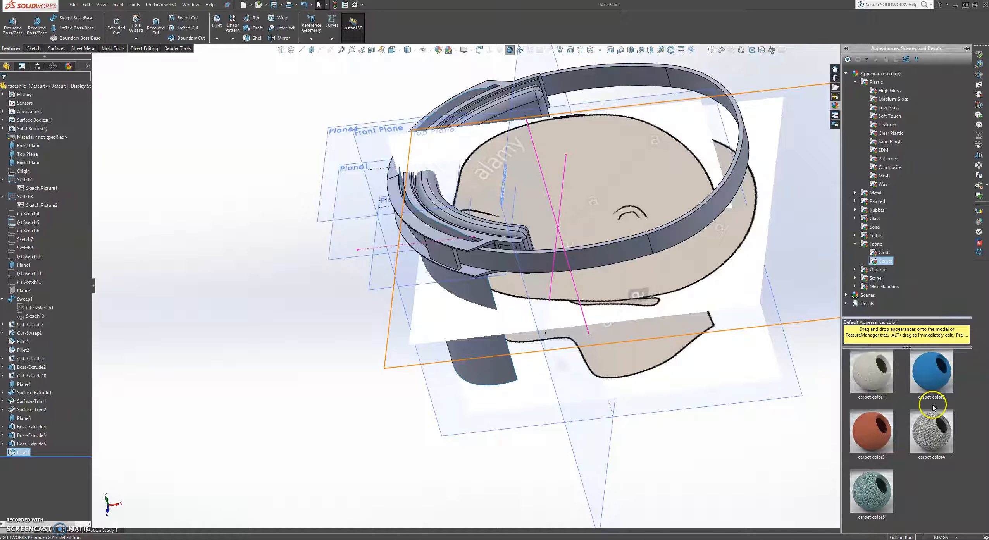
left_click_drag(927, 428, 533, 86)
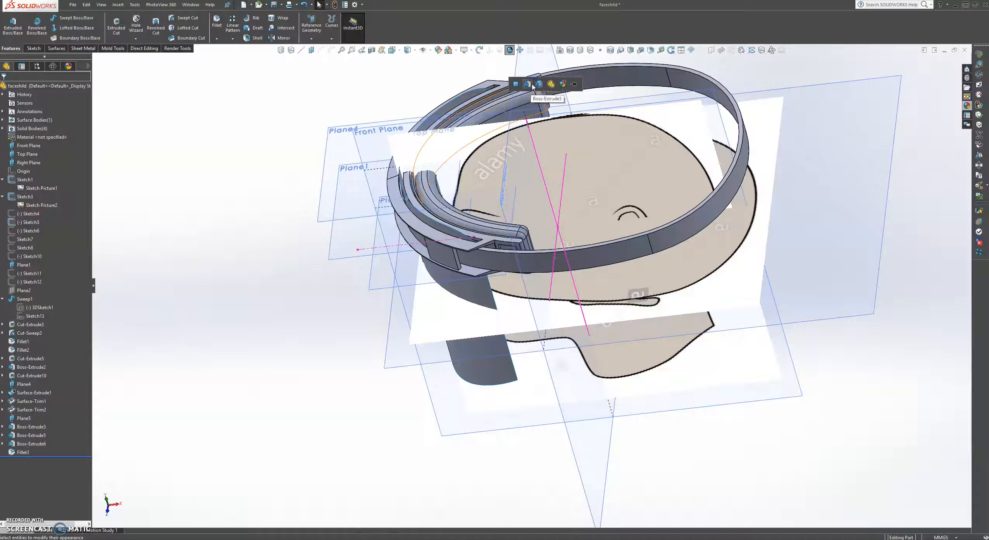
left_click(540, 84)
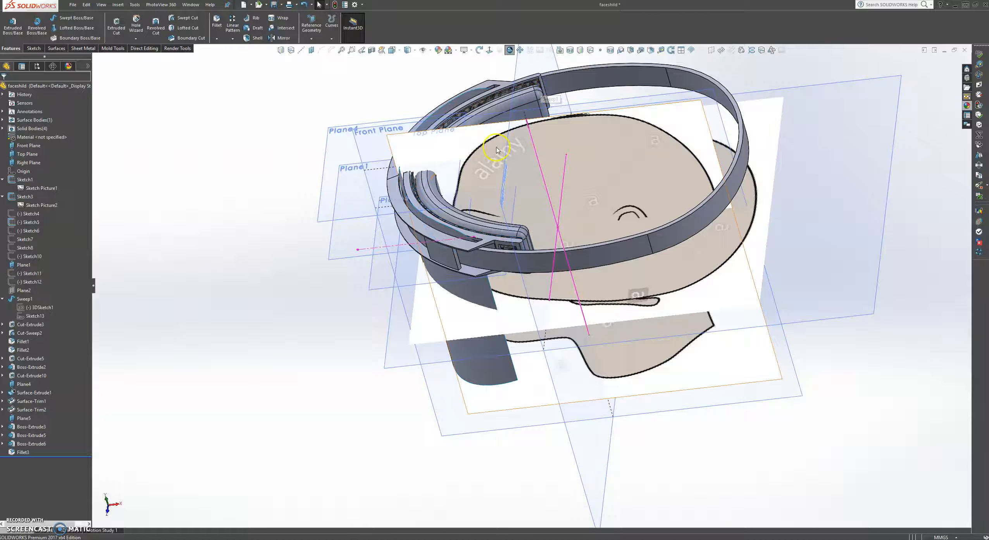
Apply the beige cotton cloth appearance to the thick forehead pad body.
scroll(513, 99, "down", 1)
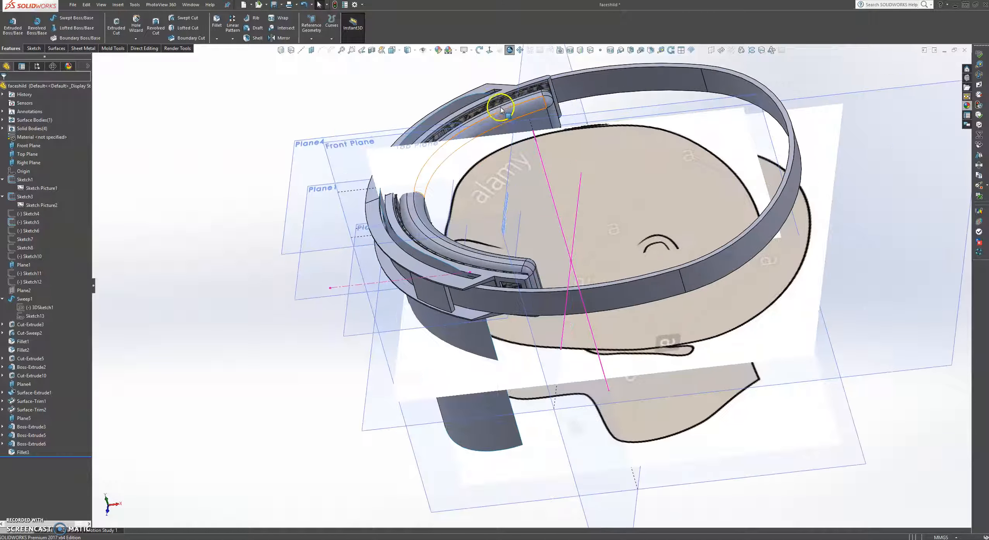
left_click(968, 106)
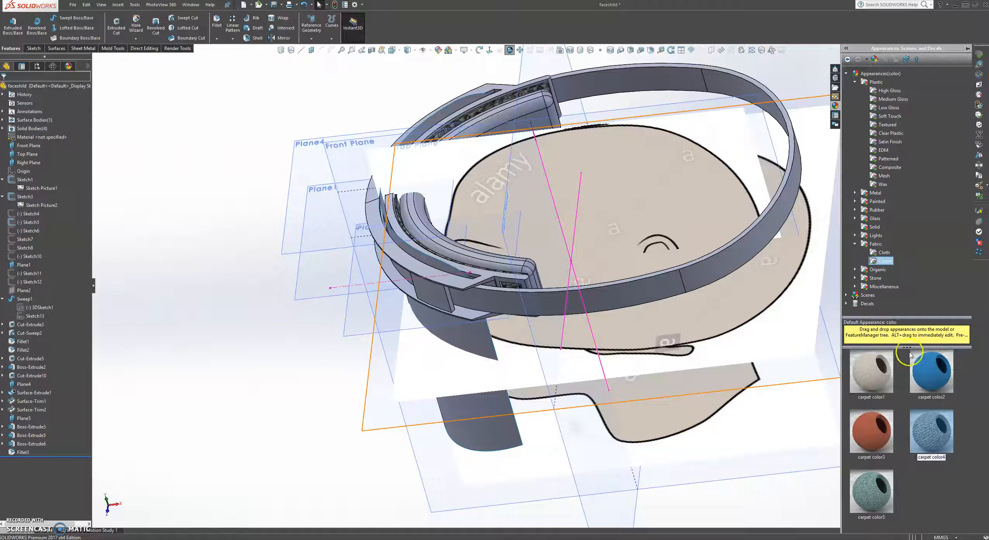
left_click(884, 253)
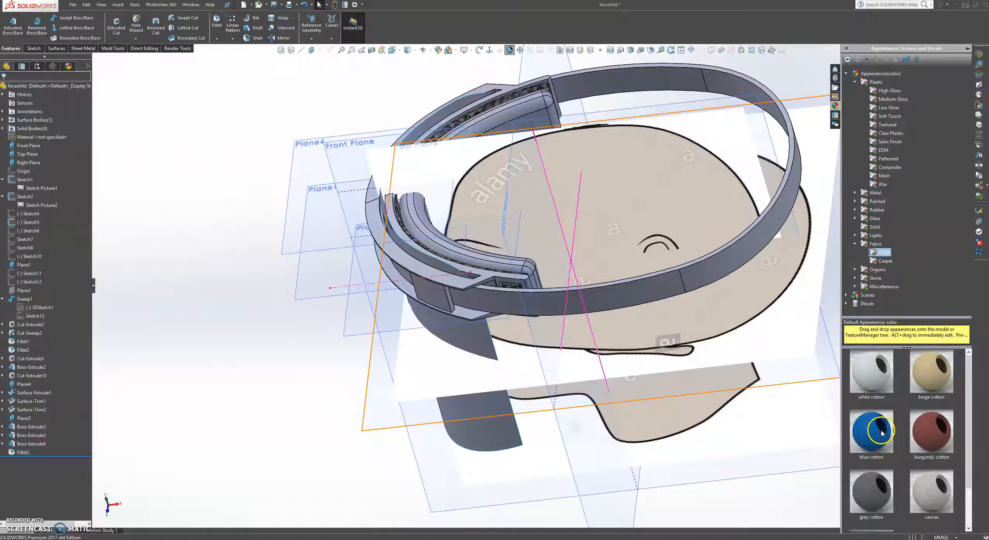
left_click_drag(932, 431, 979, 176)
left_click(966, 106)
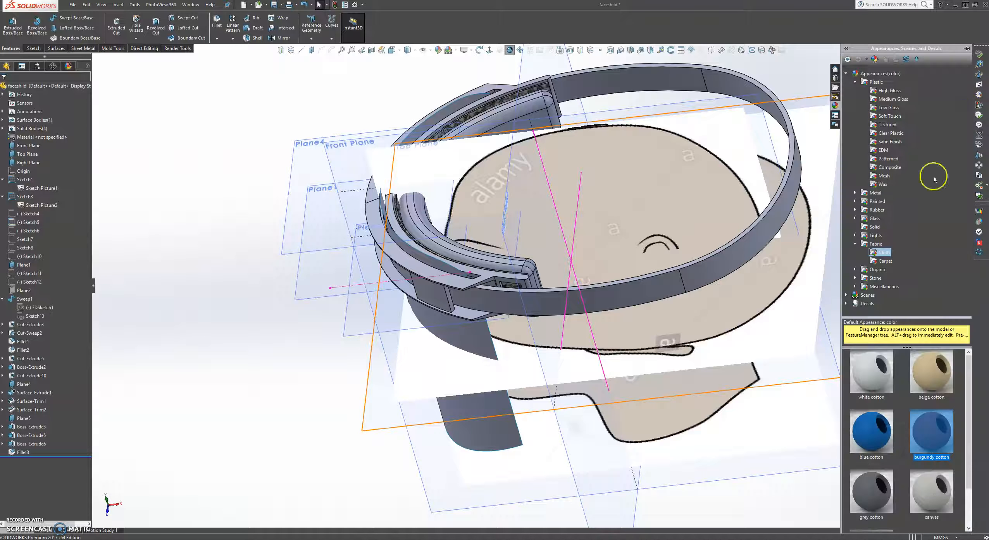
left_click_drag(886, 387, 478, 258)
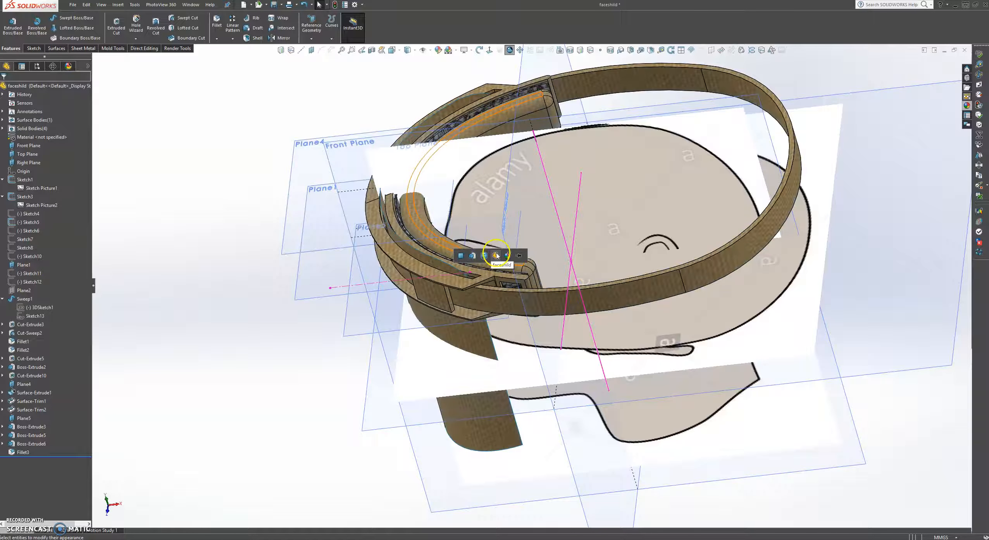
left_click(484, 255)
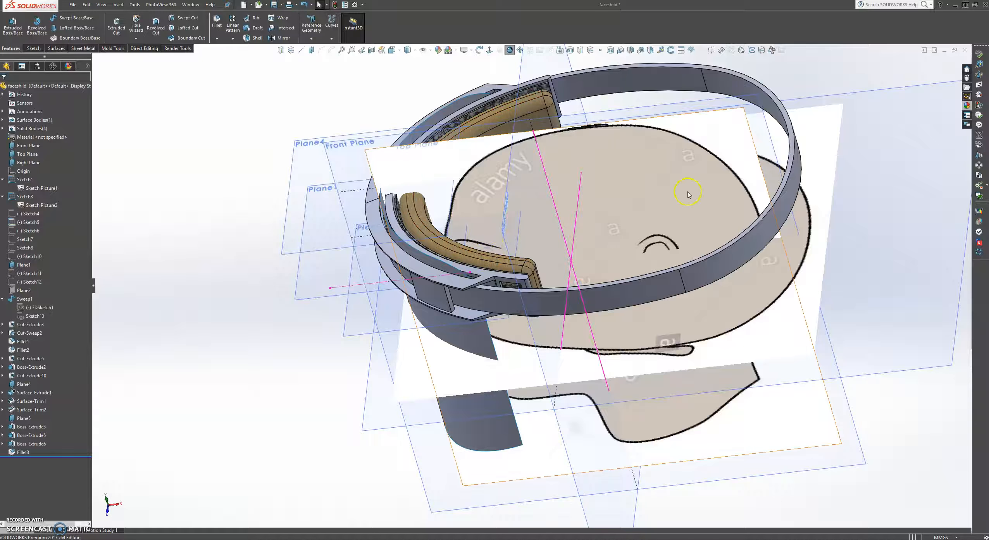
Apply the red low gloss plastic appearance to the front band body of the headband.
middle_click_drag(688, 194, 603, 131)
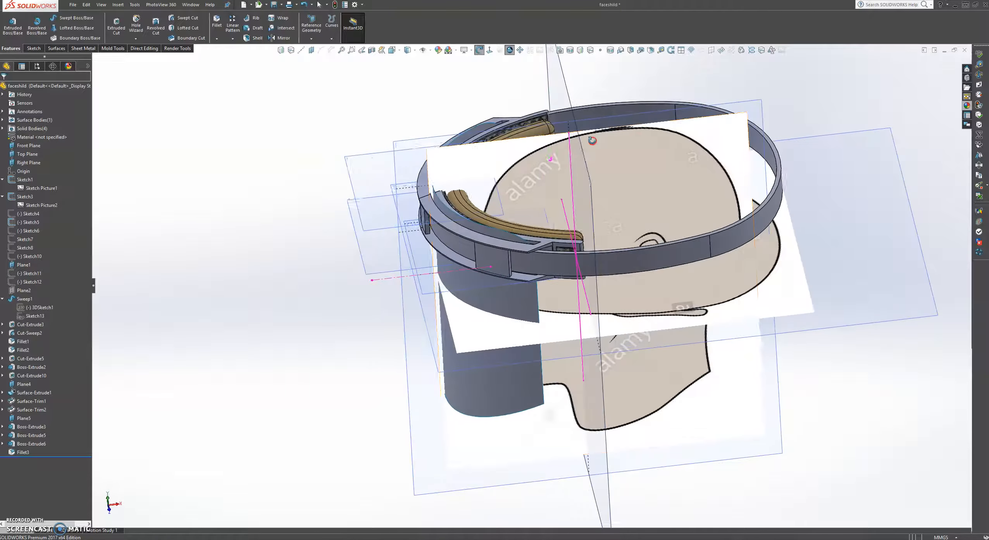
left_click(968, 105)
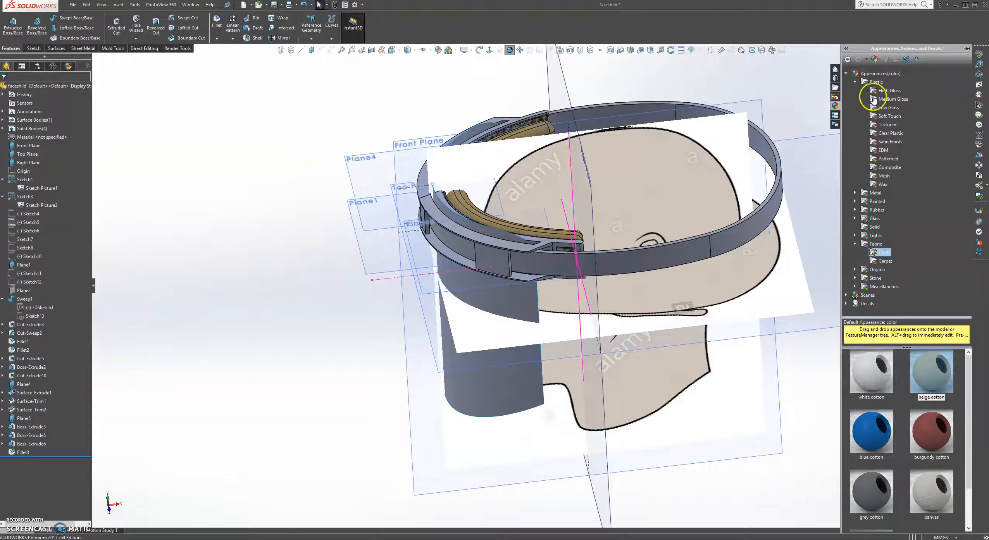
left_click(856, 82)
left_click(887, 109)
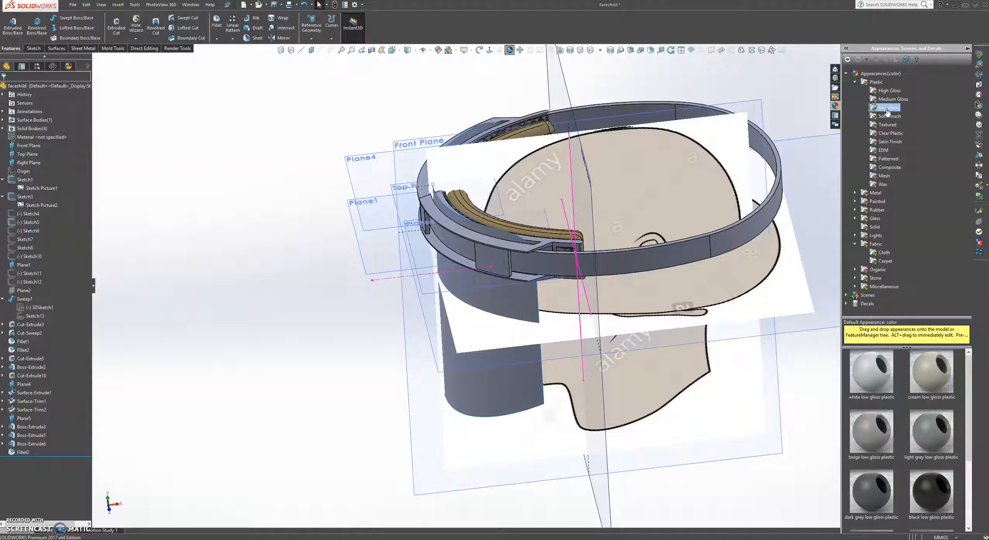
scroll(938, 457, "down", 3)
left_click(868, 445)
left_click_drag(868, 445, 502, 247)
left_click(507, 244)
left_click(507, 245)
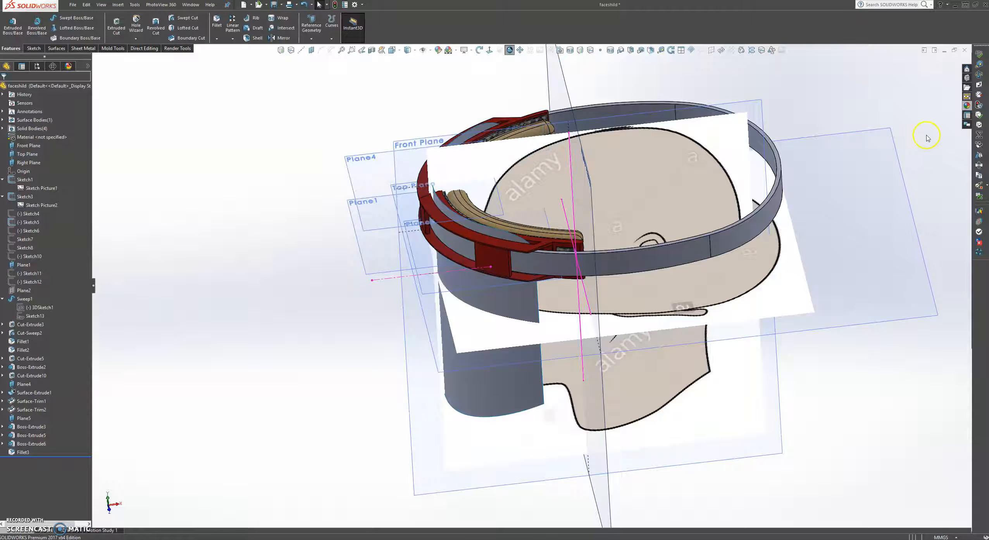
Apply the white cotton cloth appearance to the long head strap body.
left_click(967, 105)
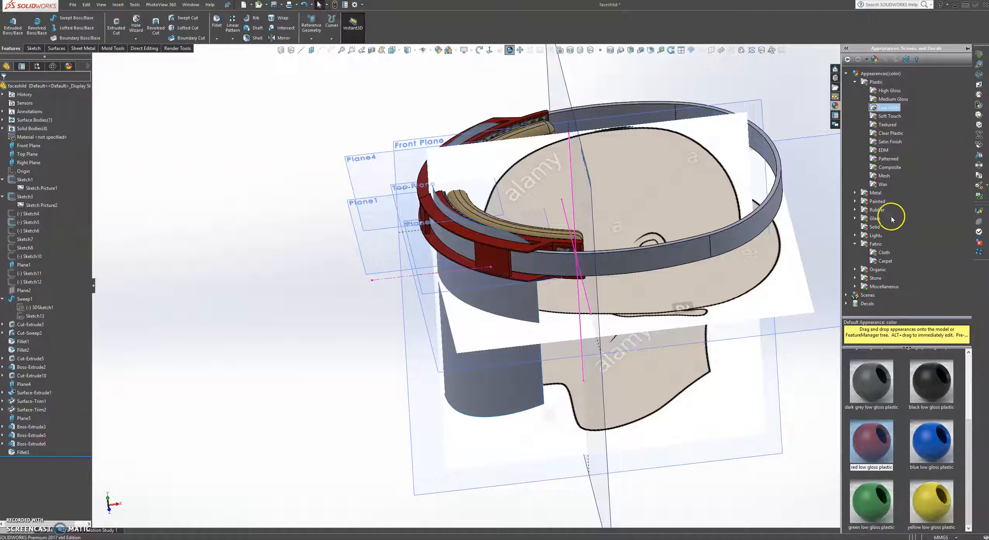
left_click(855, 244)
left_click(855, 244)
left_click(886, 253)
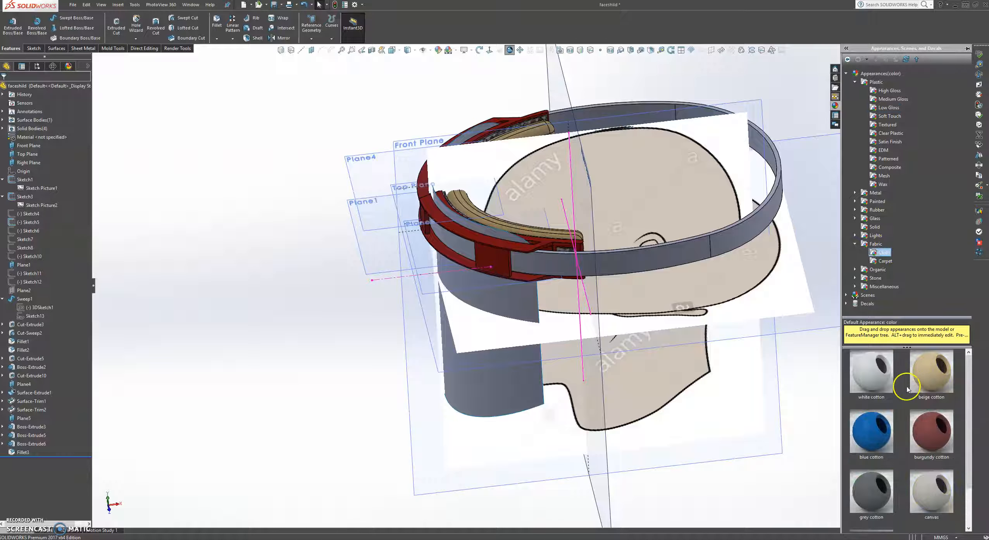
left_click_drag(895, 394, 669, 253)
left_click(676, 252)
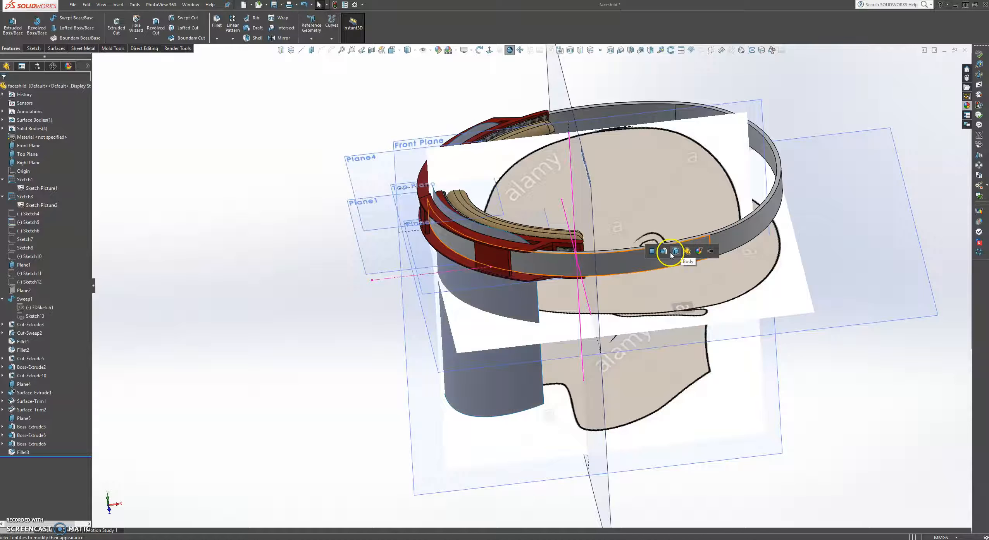
left_click(674, 252)
Apply the clear glass appearance from the gloss glass group to the curved visor surface.
middle_click_drag(818, 267, 670, 214)
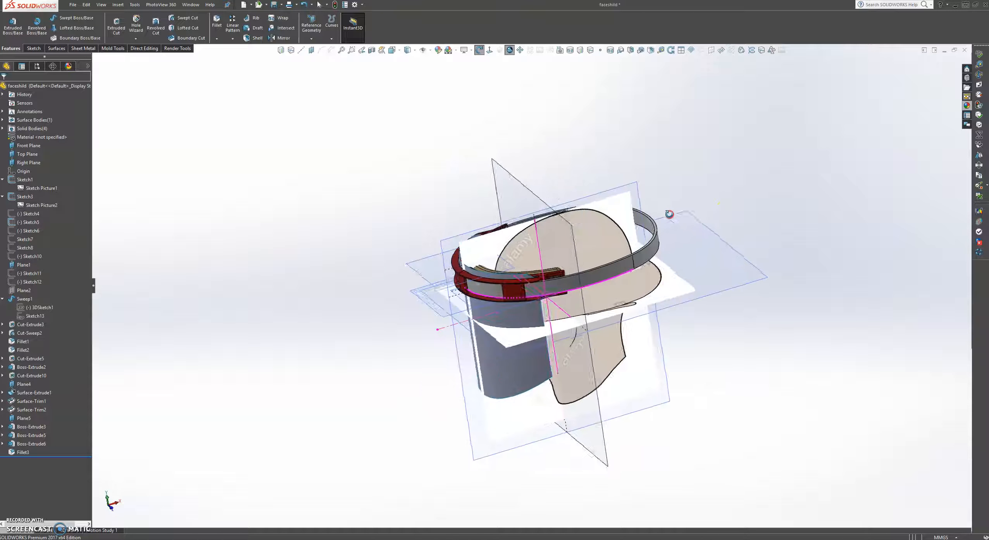
left_click(967, 105)
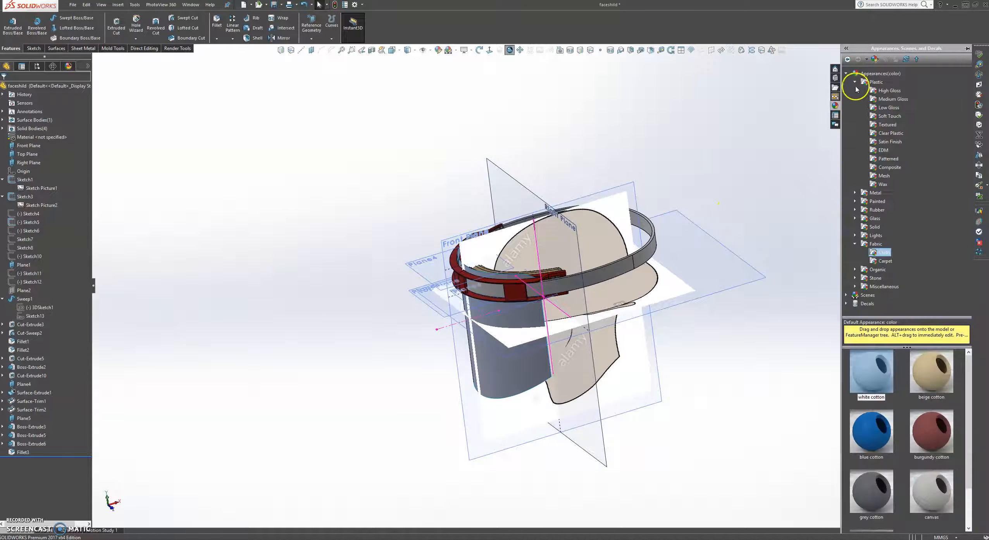
left_click(855, 82)
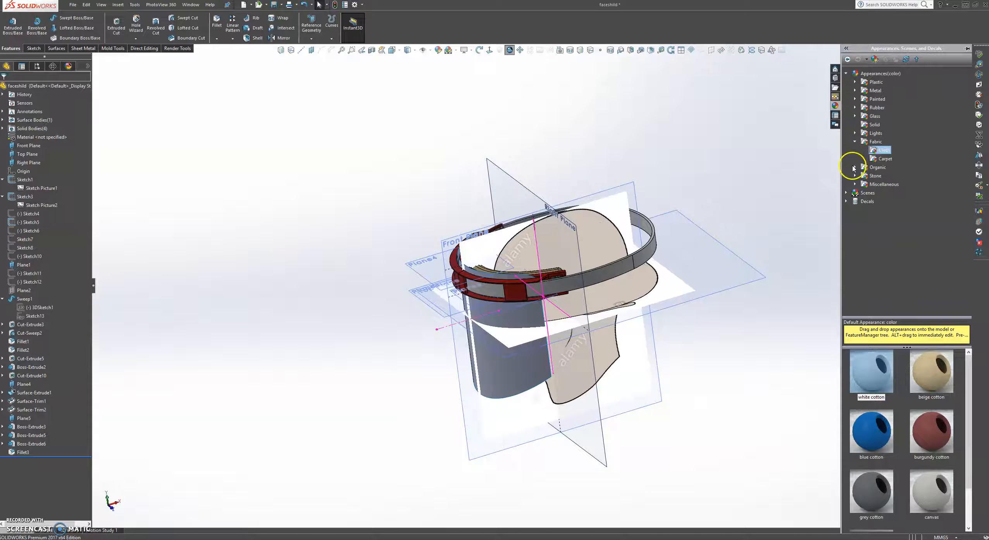
left_click(856, 142)
left_click(856, 116)
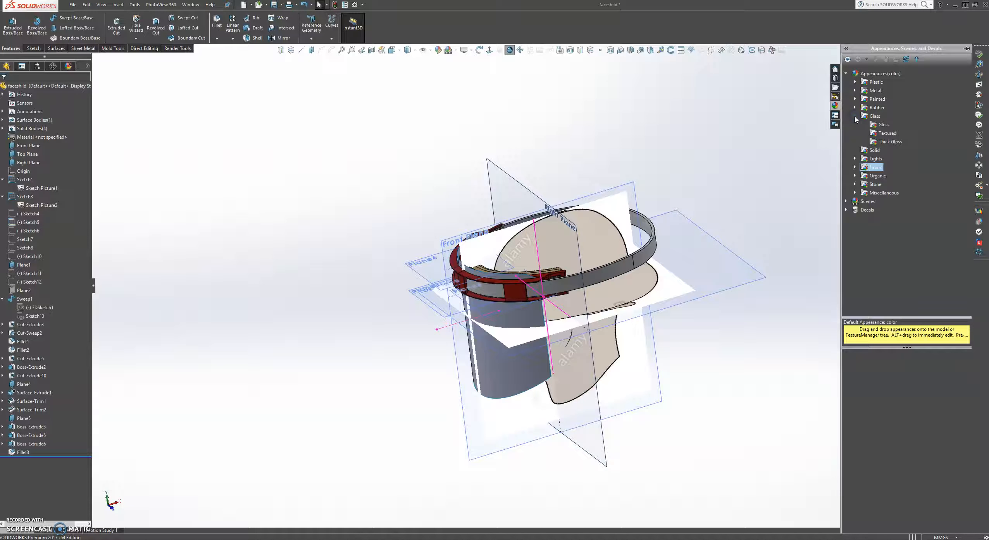
left_click(885, 125)
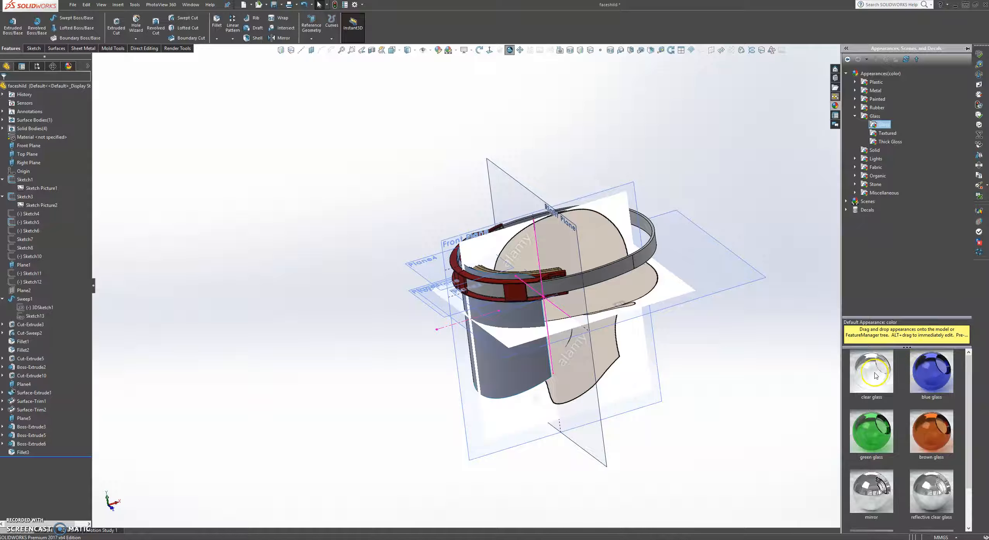
mouse_move(875, 376)
left_click_drag(875, 375, 501, 384)
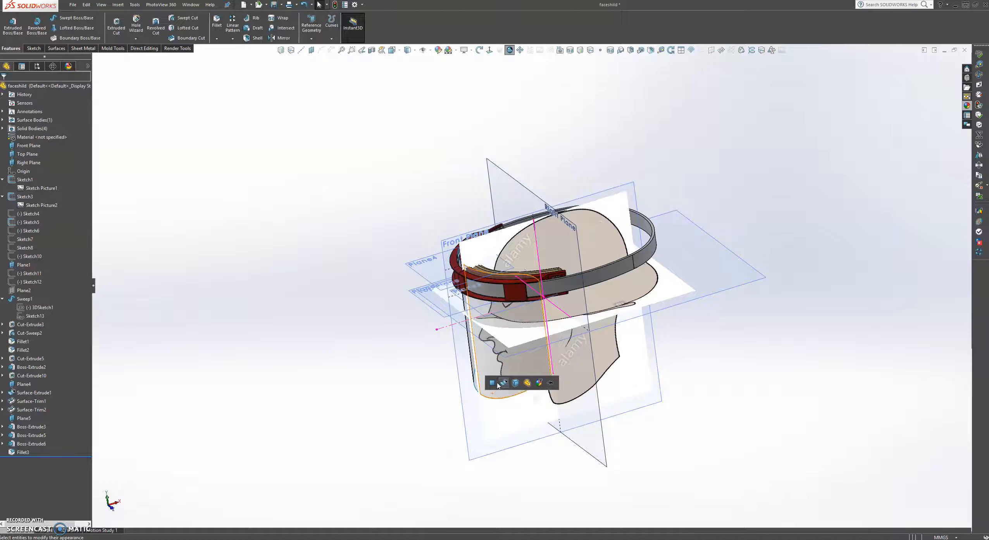
left_click(504, 384)
Switch to Snipping Tool and capture the graphics area showing an angled view of the whole face shield on the head pictures.
scroll(504, 383, "up", 2)
middle_click_drag(522, 374, 538, 335)
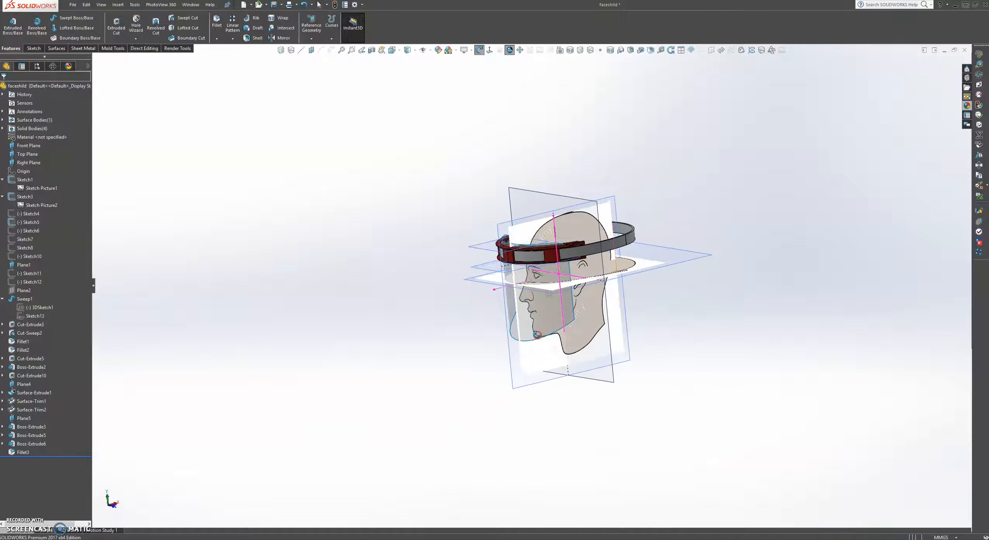
scroll(556, 257, "down", 4)
mouse_move(548, 296)
middle_mouse_down()
mouse_move(536, 338)
mouse_move(558, 349)
mouse_move(553, 302)
middle_mouse_up()
scroll(588, 326, "up", 3)
scroll(589, 326, "down", 2)
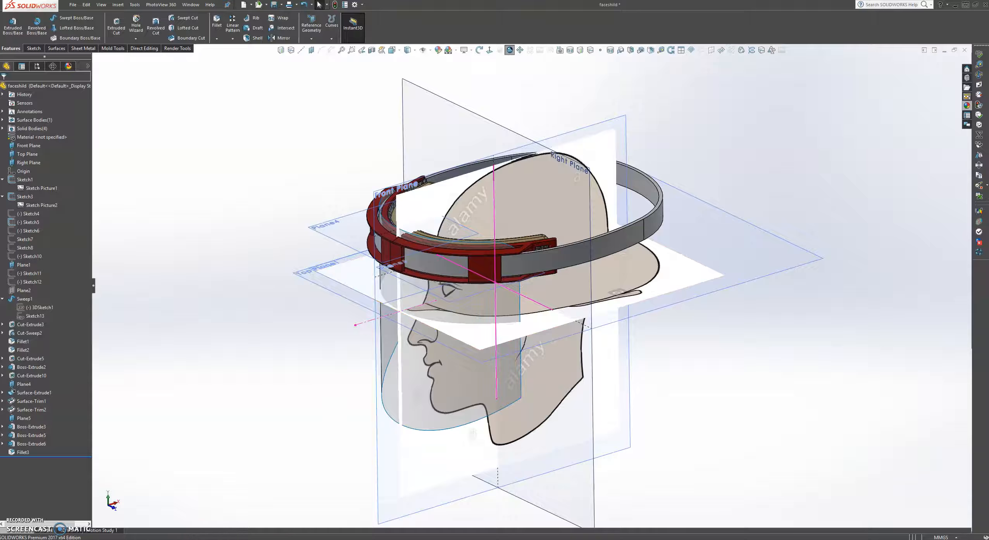
left_click(117, 539)
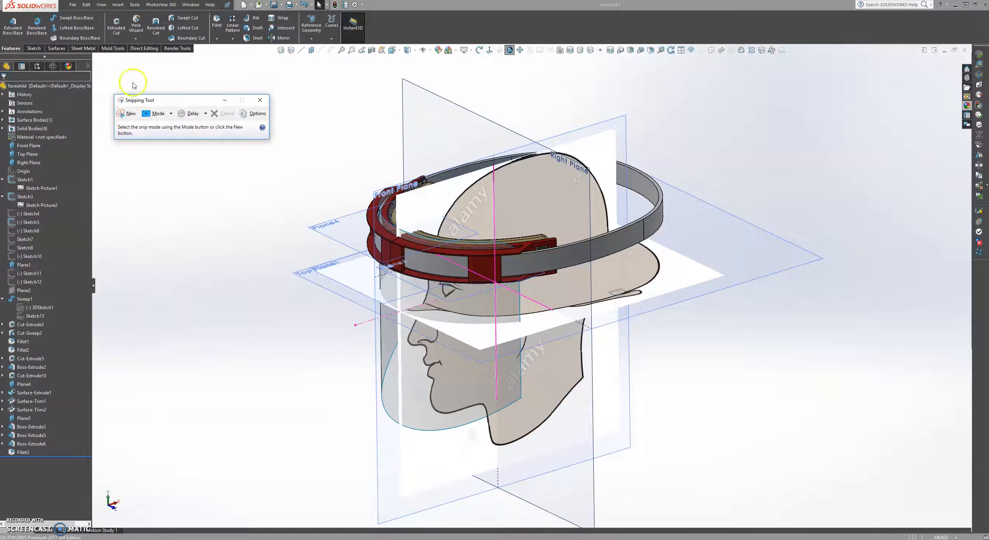
left_click(128, 113)
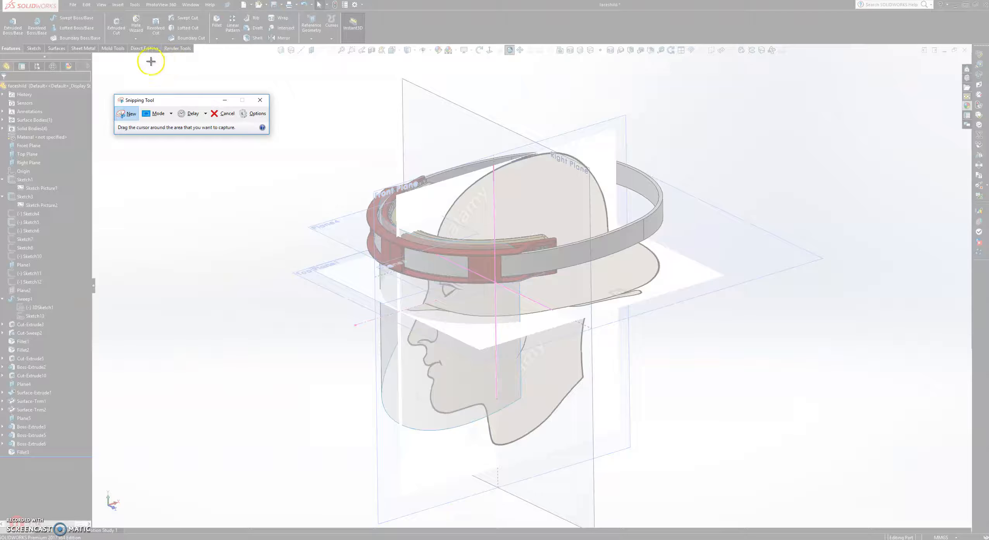
left_click_drag(569, 221, 961, 527)
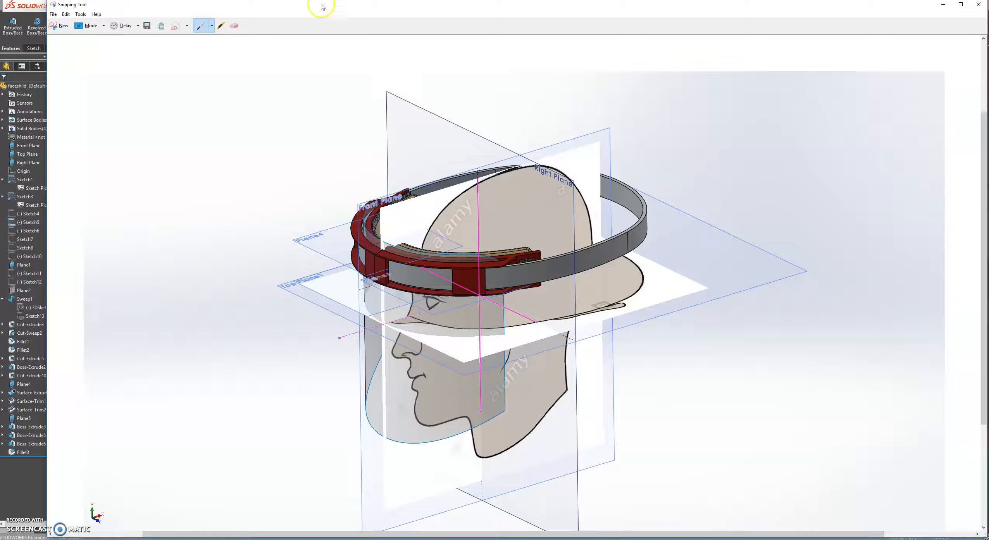
Save the snip to the Desktop as a PNG file named dfthbdtrh and close Snipping Tool.
left_click(145, 26)
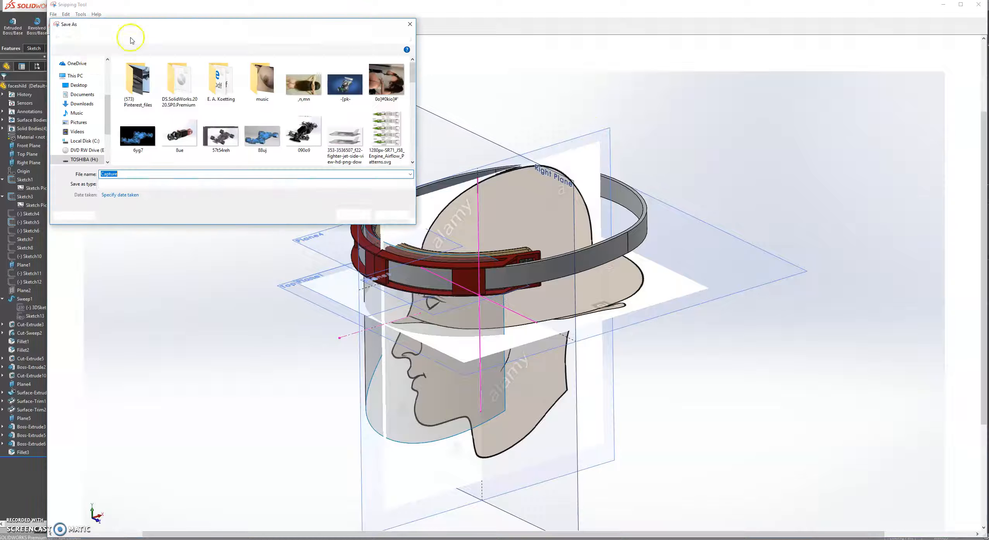
scroll(106, 111, "up", 3)
left_click(79, 76)
double_click(132, 173)
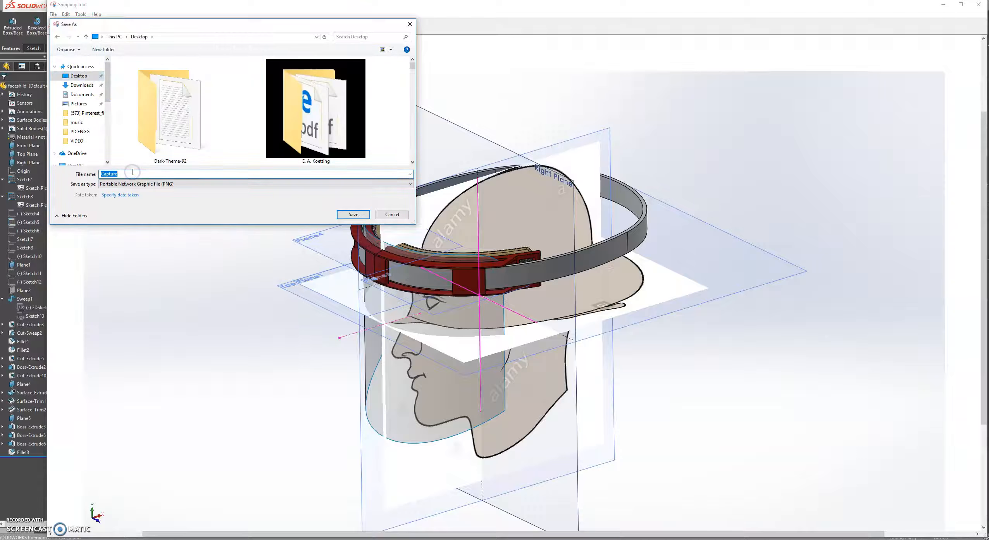
type("dfthbdtrh")
left_click(348, 216)
left_click(349, 216)
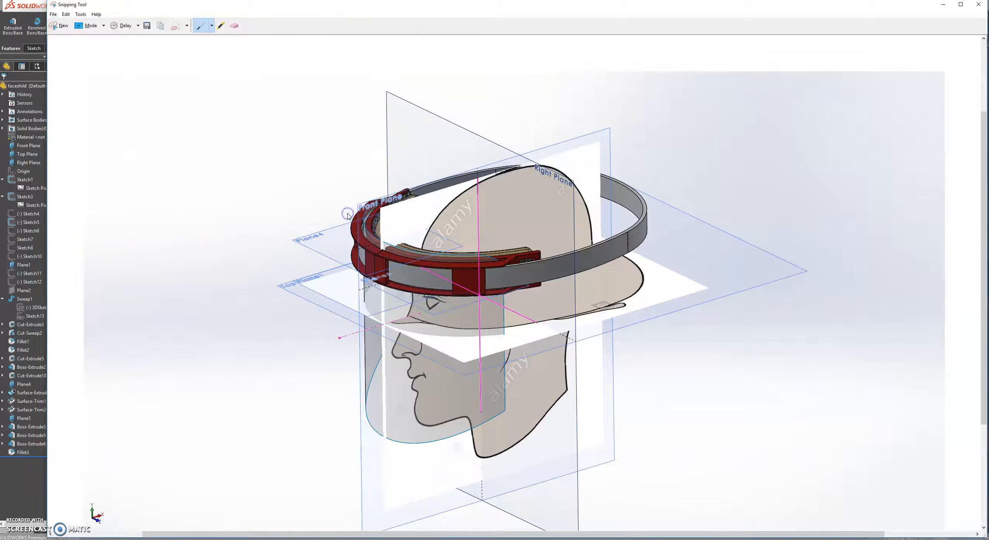
left_click(338, 145)
left_click(979, 5)
left_click(946, 15)
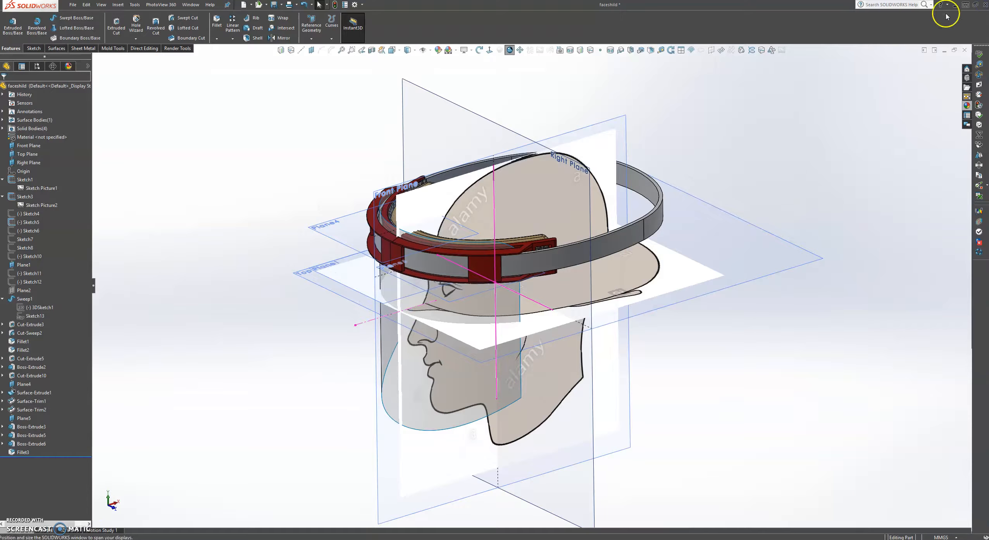